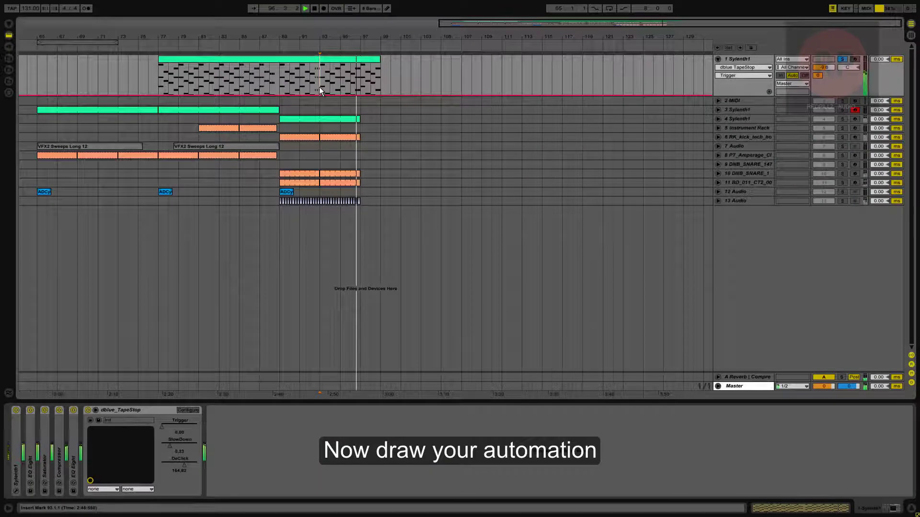
Draw a rising TapeStop Trigger automation ramp ending at bar 97 on the first Sylenth1 track and play through it.
left_click_drag(320, 89, 314, 87)
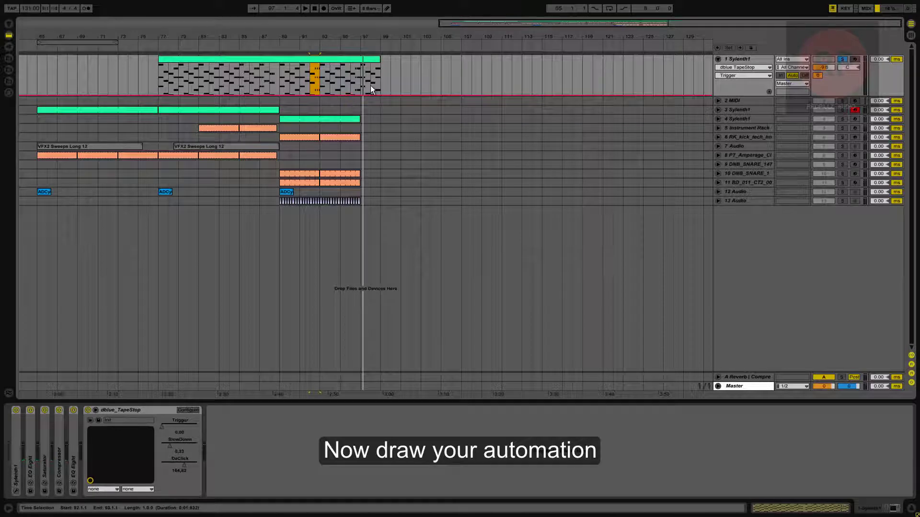
left_click_drag(360, 72, 353, 72)
left_click_drag(566, 27, 566, 26)
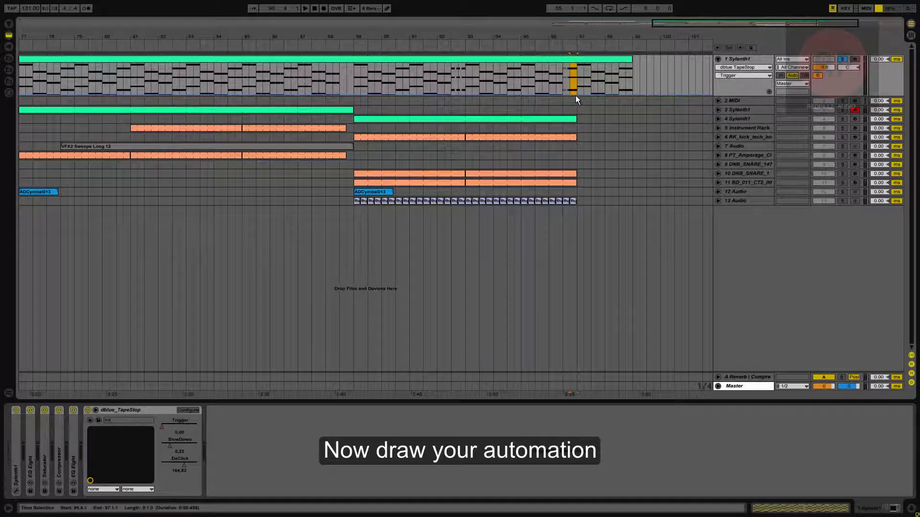
left_click_drag(573, 84, 571, 68)
left_click(560, 84)
key("space")
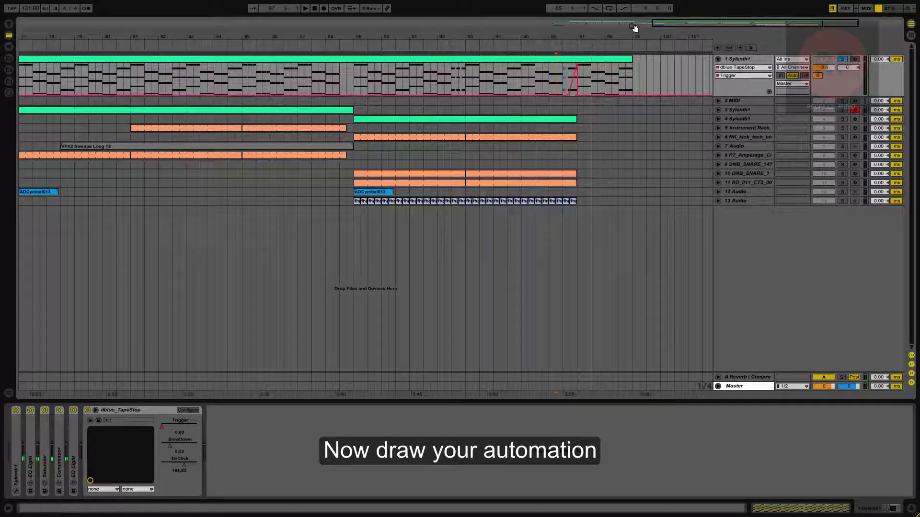
Play the section from bar 89 and draw a rising Trigger automation ramp ending at bar 93 on the first Sylenth1 track.
left_click_drag(685, 27, 685, 23)
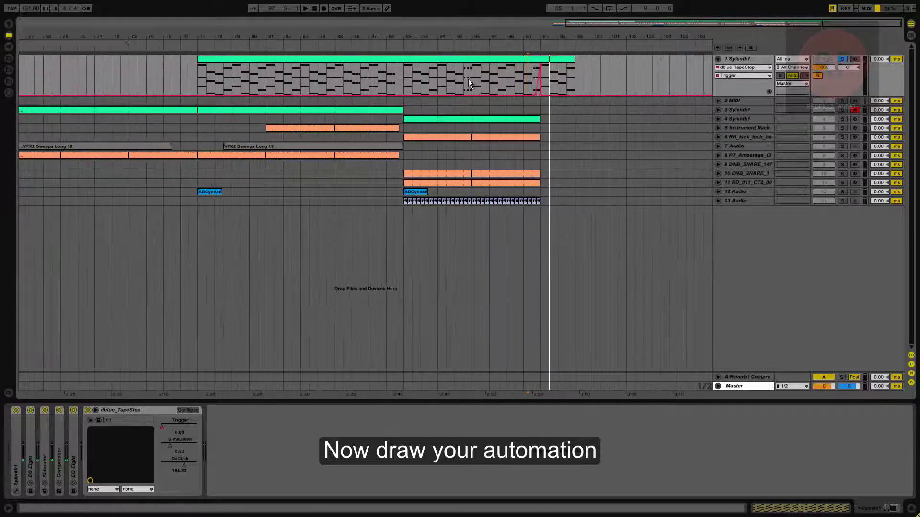
left_click(403, 79)
key("space")
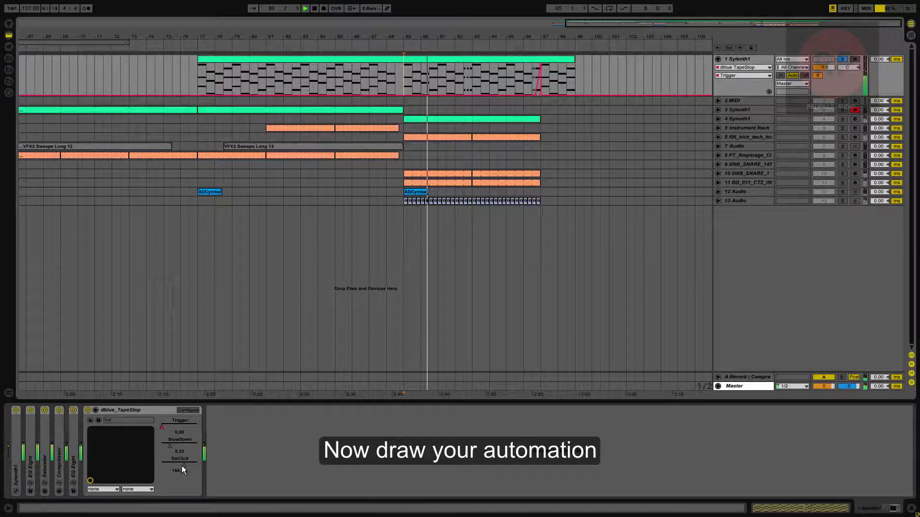
left_click_drag(474, 85, 470, 64)
left_click(465, 65)
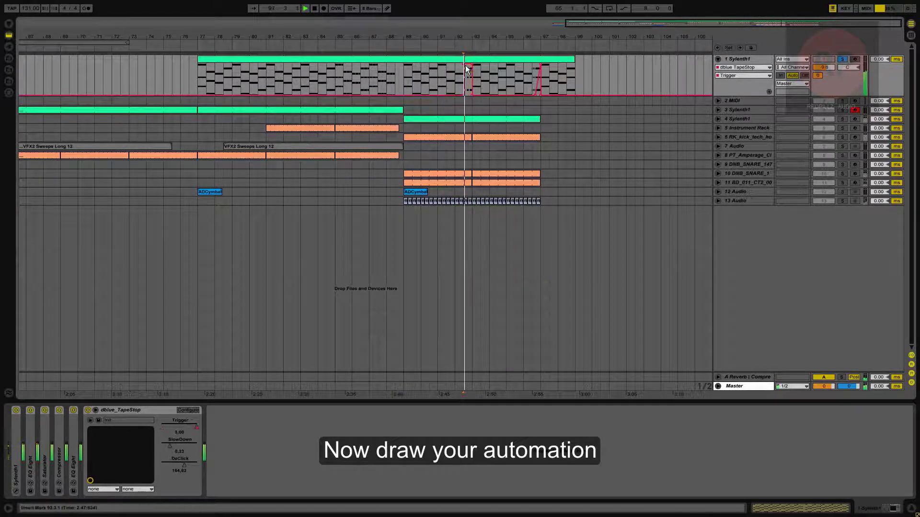
left_click(459, 86)
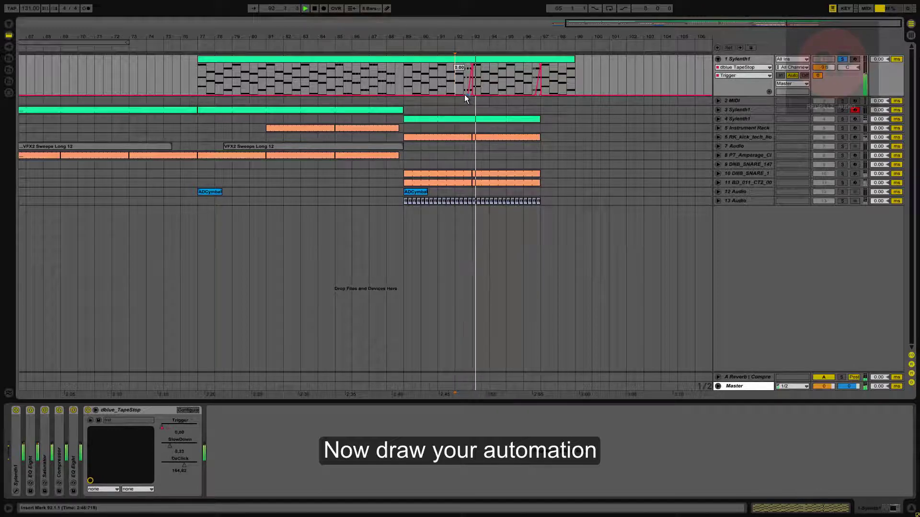
Replay the passage from bar 92 repeatedly and lower the peak of the Trigger ramp before bar 93.
key("space")
key("space")
left_click_drag(711, 26, 711, 29)
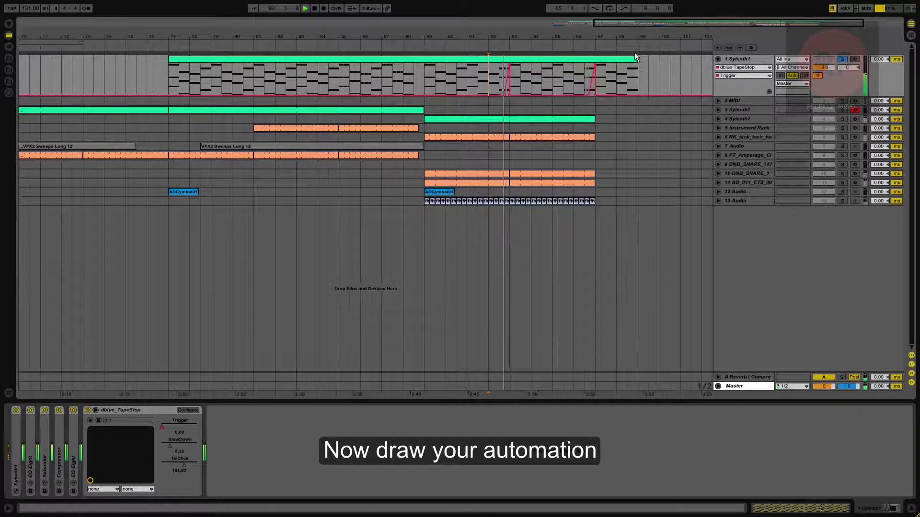
key("space")
key("space")
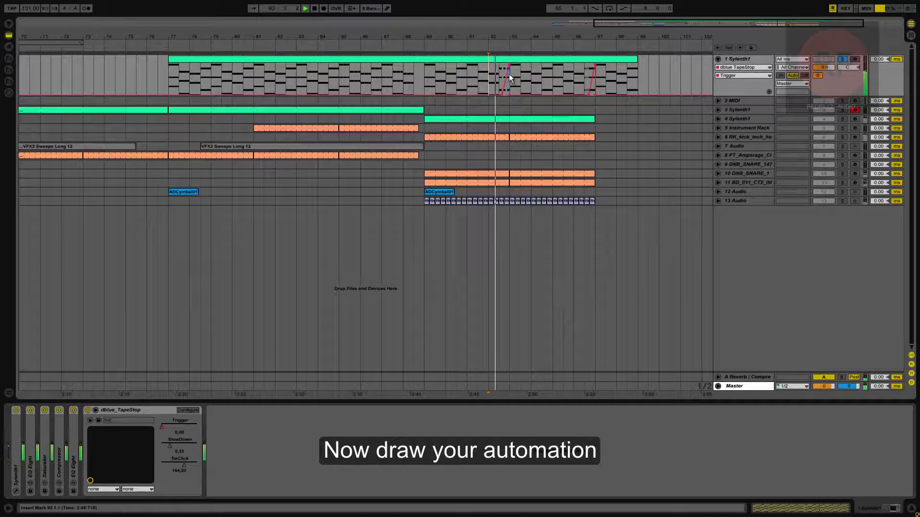
key("space")
key("space")
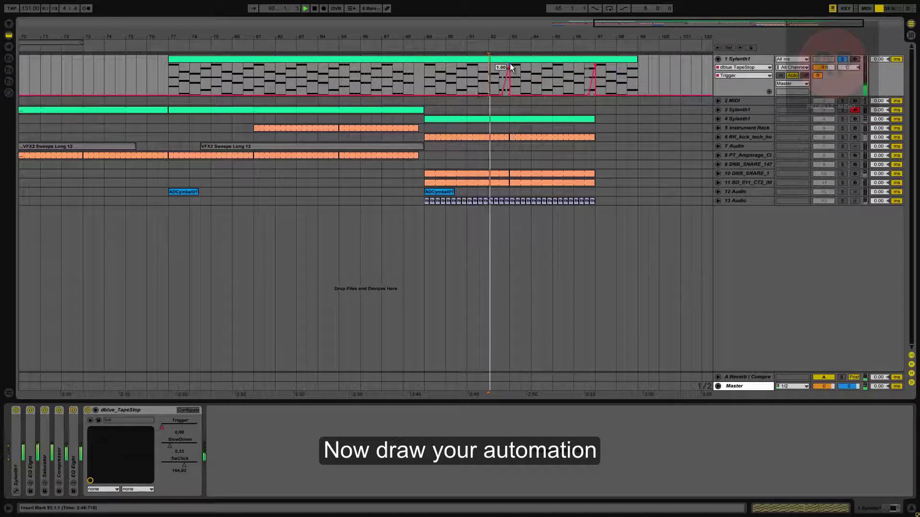
mouse_move(509, 64)
left_mouse_down()
mouse_move(510, 79)
mouse_move(510, 62)
left_mouse_up()
key("space")
key("space")
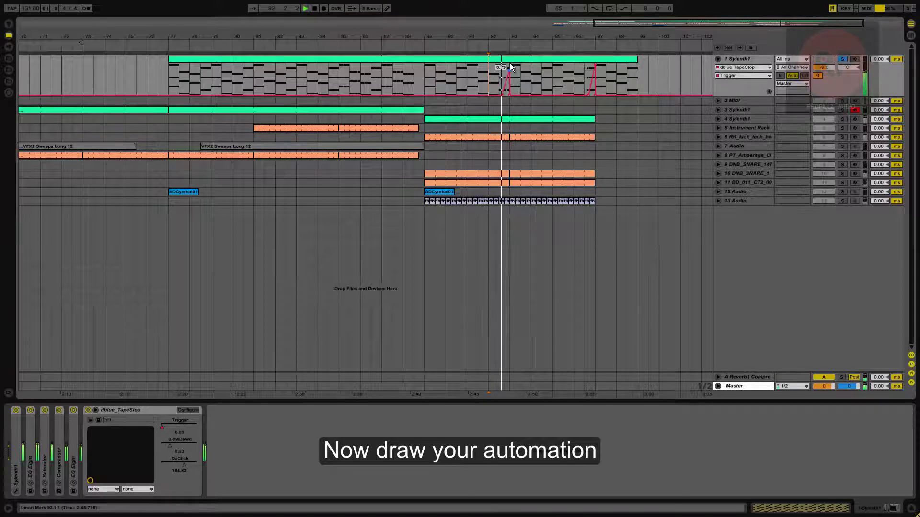
left_click_drag(510, 63, 509, 64)
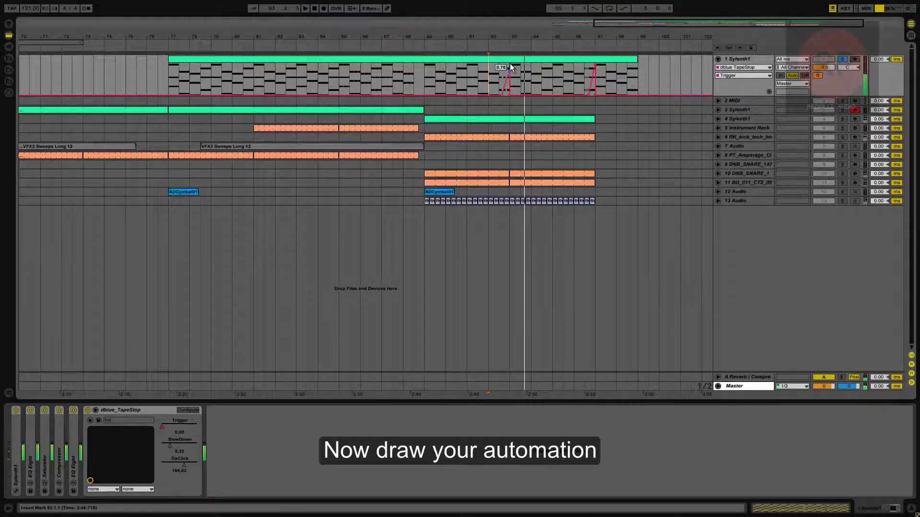
Remove the Trigger ramp before bar 93 and audition the ramp before bar 97 from 96.3.1.
key("space")
key("space")
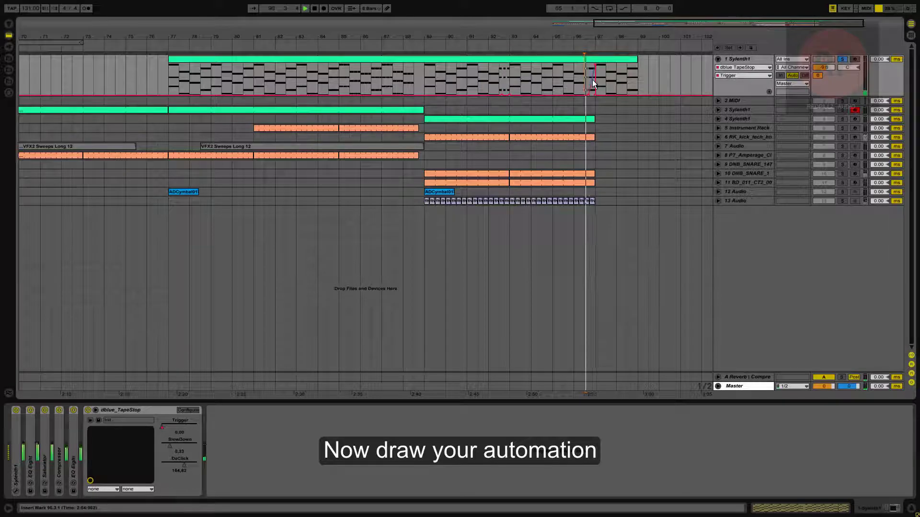
key("space")
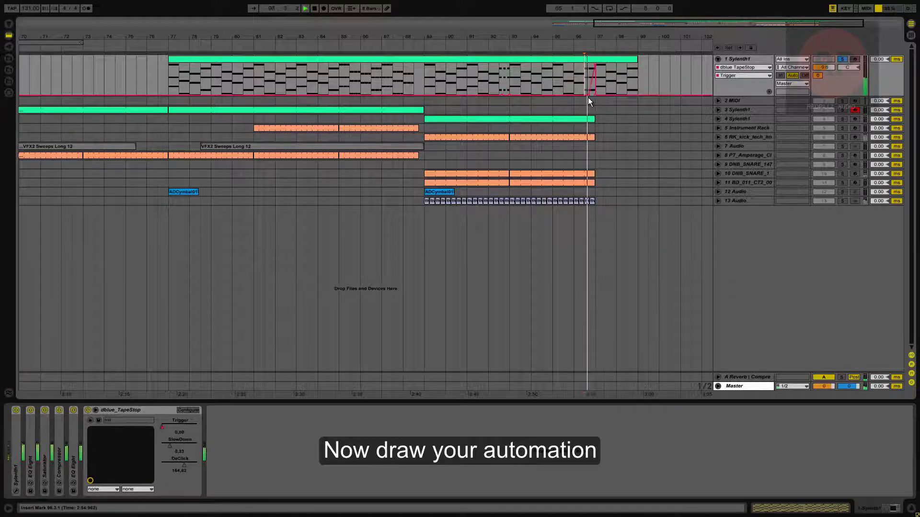
Listen from bar 89, draw a rising Trigger ramp from 90.3.1 to 91.1.1, and play it from bar 90.
left_click(423, 79)
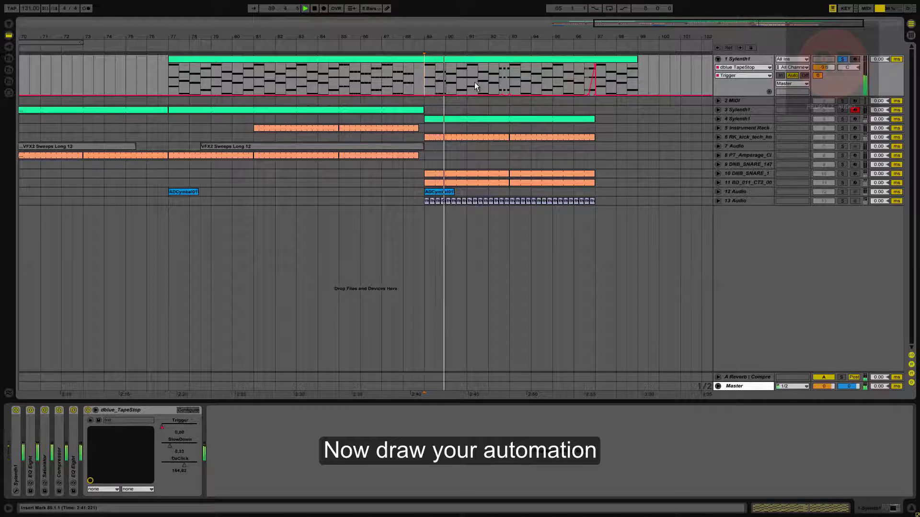
left_click_drag(460, 77, 464, 78)
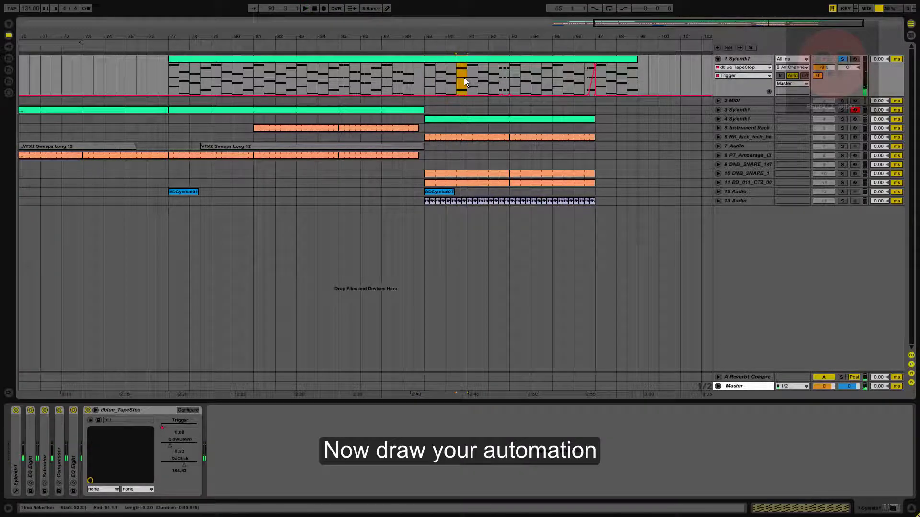
left_click(464, 94)
left_click(450, 76)
key("space")
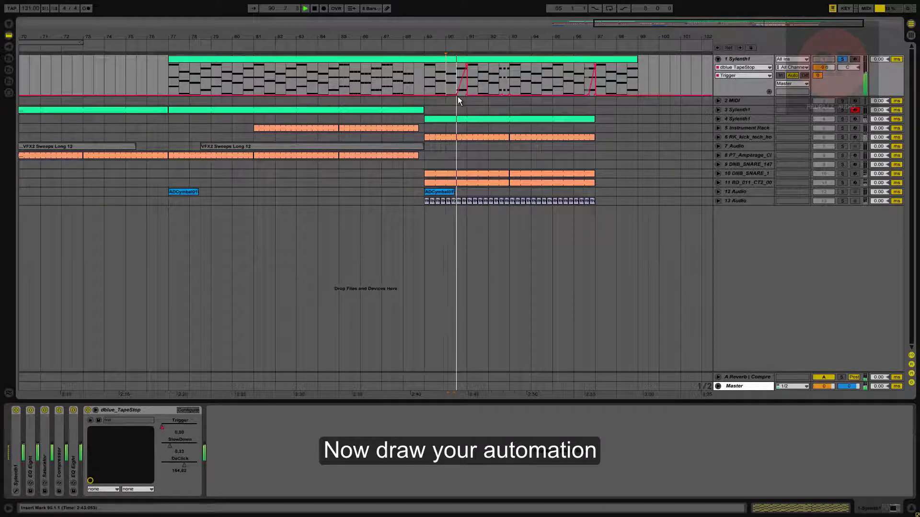
Move the start of the Trigger ramp before bar 91 later to steepen it, and replay from 90.3.1.
left_click_drag(456, 93, 459, 95)
key("space")
key("space")
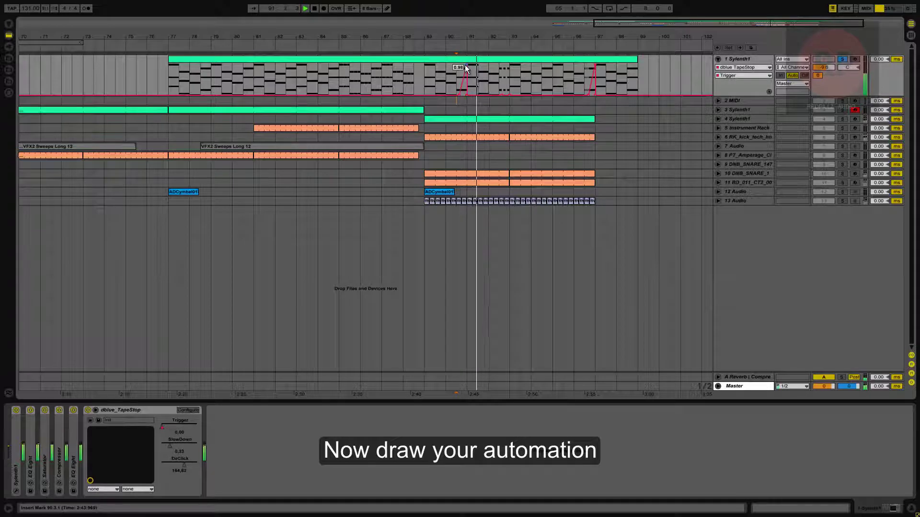
Lower the TapeStop's SlowDown slightly, then draw and audition a rising Trigger ramp from 94.3.1 to 95.1.1.
left_click(171, 445)
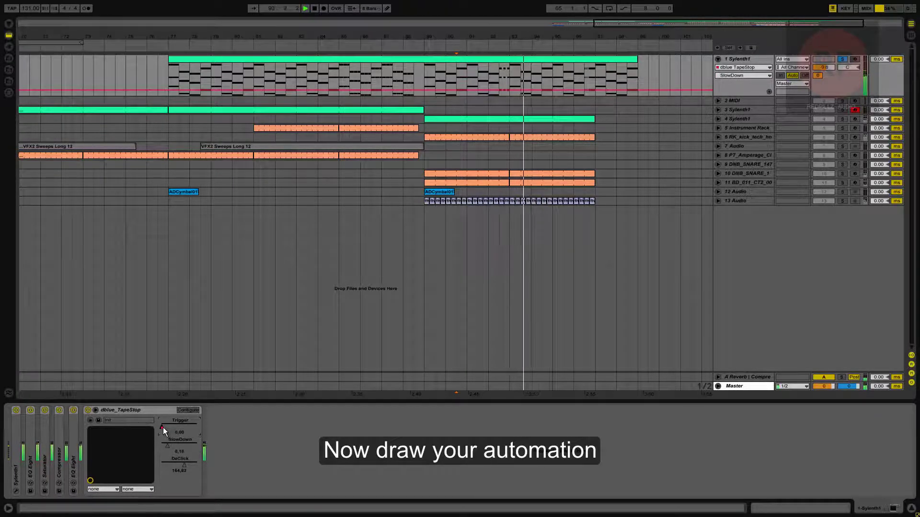
left_click(164, 427)
left_click_drag(546, 87, 552, 86)
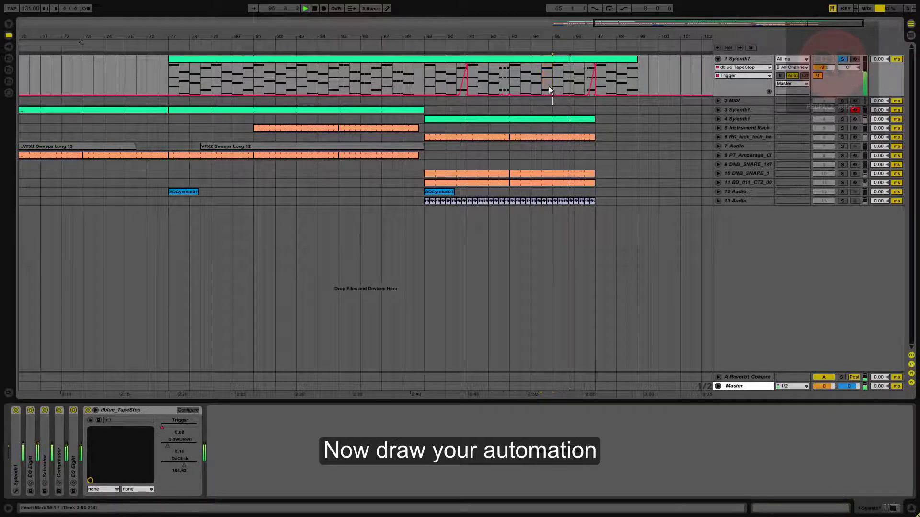
left_click(553, 86)
left_click_drag(551, 82, 548, 65)
left_click(543, 65)
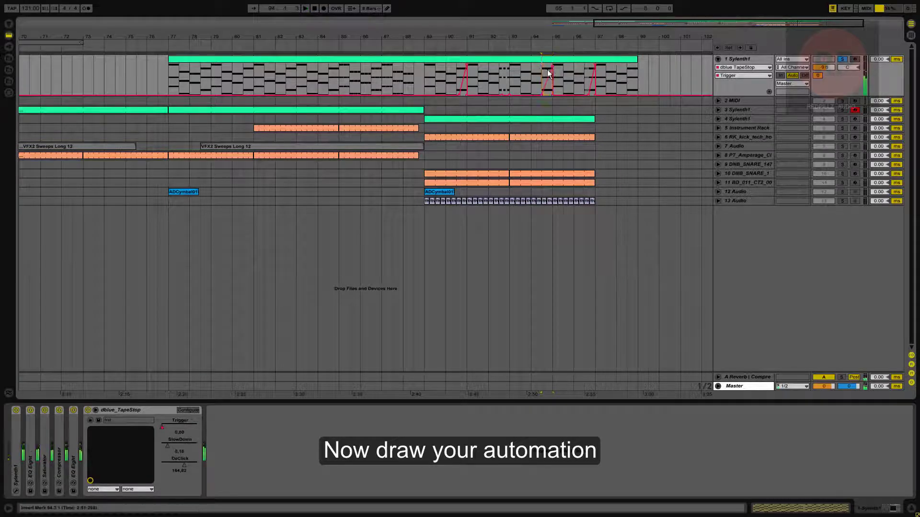
key("space")
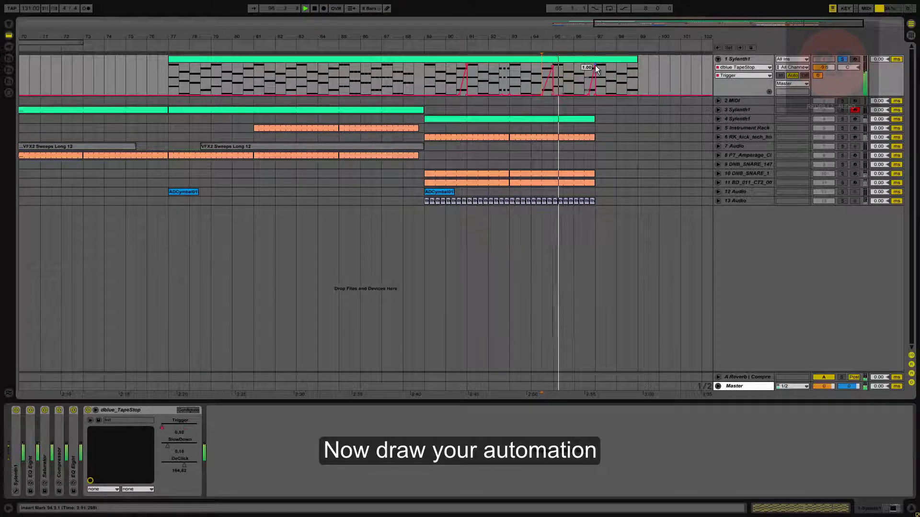
Turn off solo on the first Sylenth1 track and loop bars 89 to 97 with the full mix playing.
left_click(406, 88)
key("space")
left_click(843, 60)
key("space")
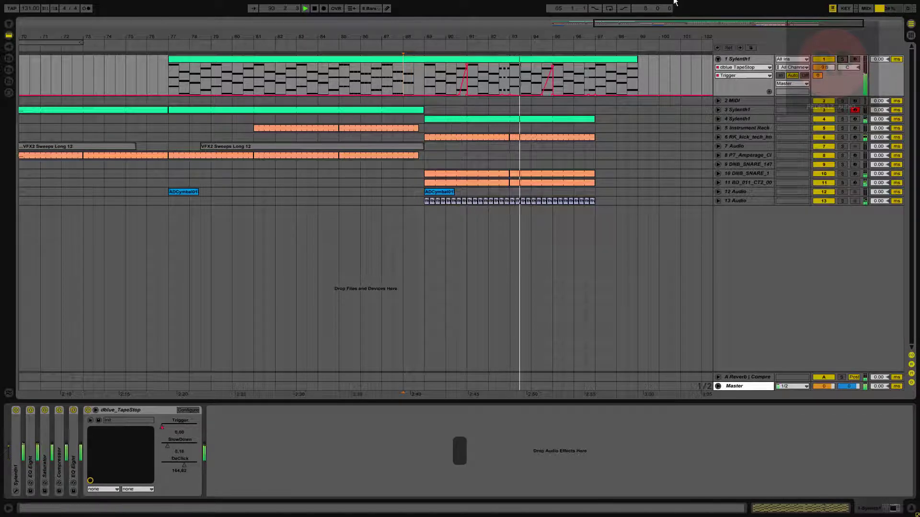
left_click_drag(593, 89, 421, 70)
key("ctrl+l")
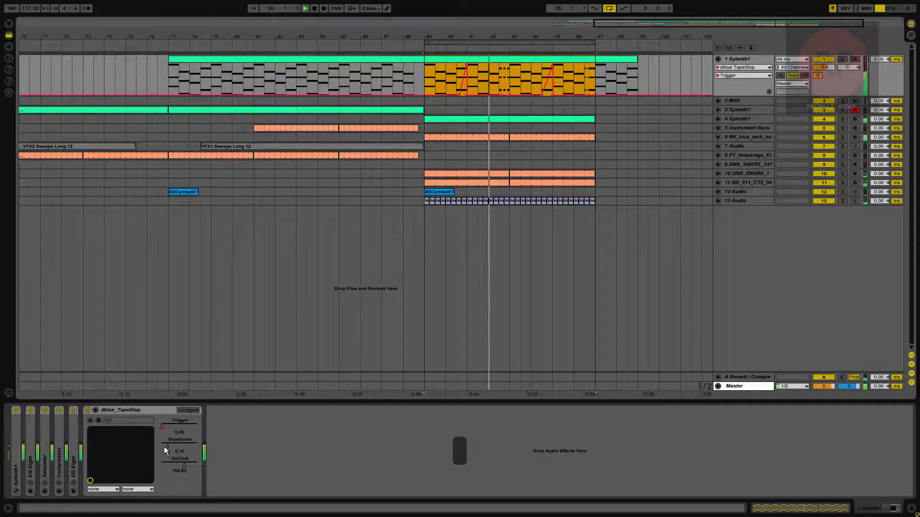
Vary the TapeStop's SlowDown up and down while the loop plays to compare slower and faster stops.
left_click_drag(168, 446, 174, 443)
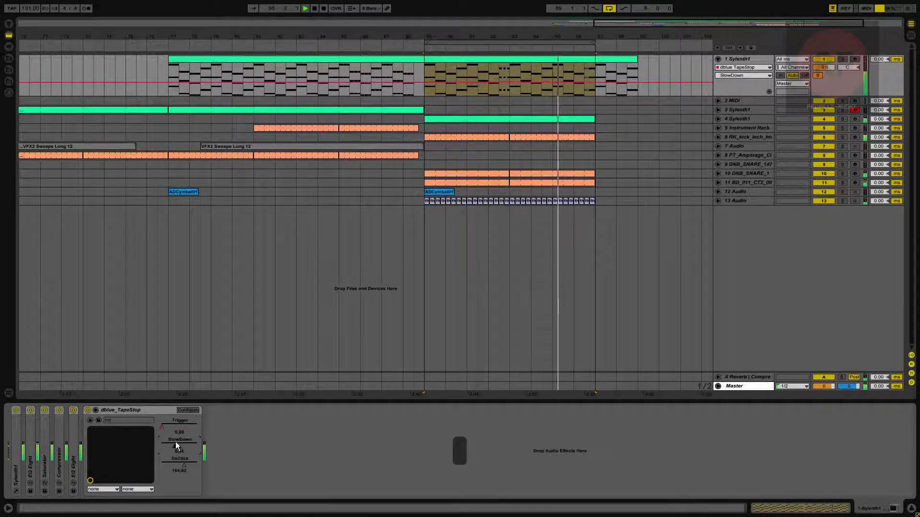
left_click_drag(175, 442, 175, 443)
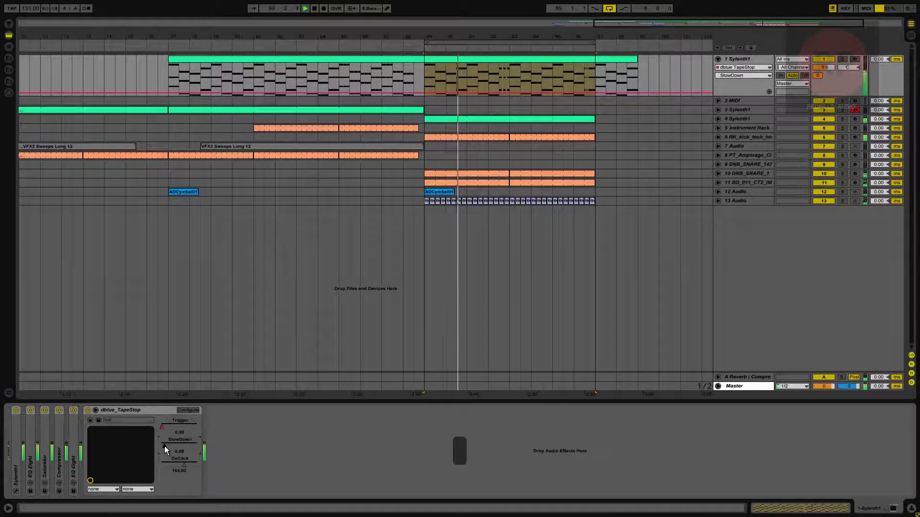
left_click_drag(165, 446, 165, 443)
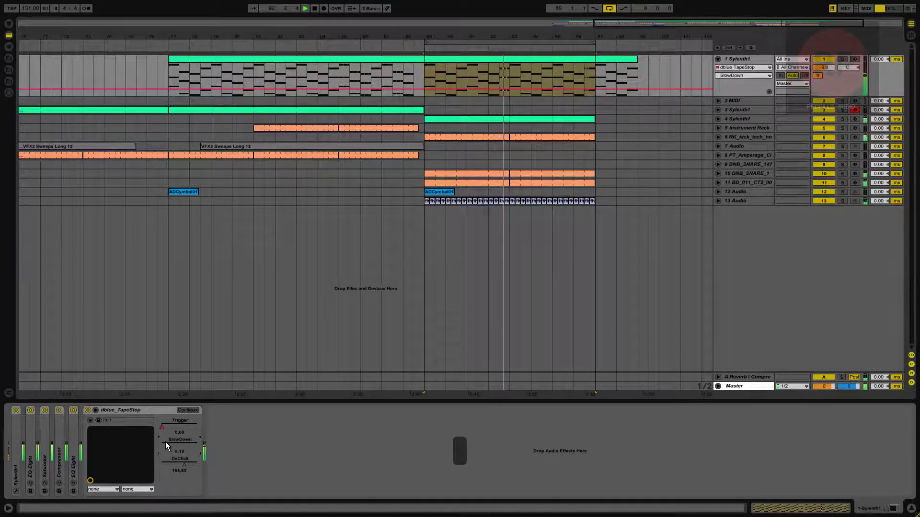
left_click_drag(165, 442, 172, 444)
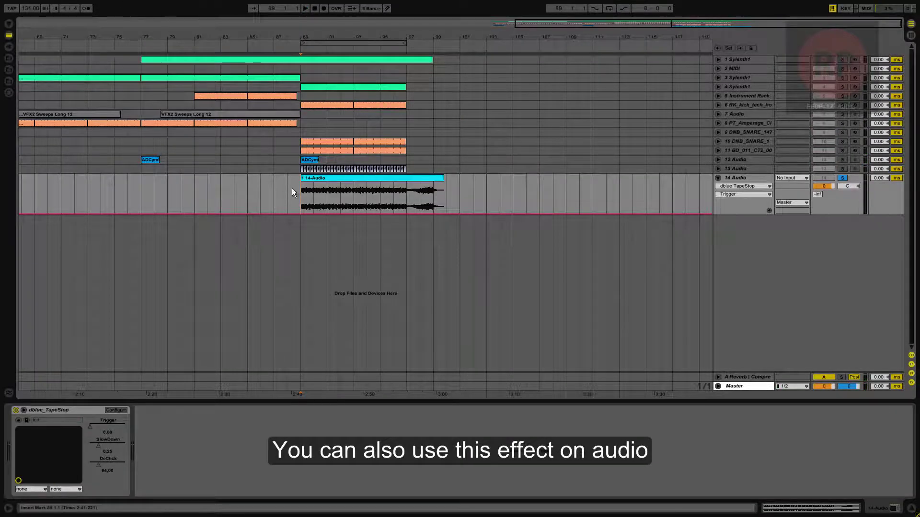
Play the clip on track 14 Audio and draw a rising TapeStop Trigger ramp from 90.3.1 to 91.1.1 over it.
left_click(305, 180)
key("space")
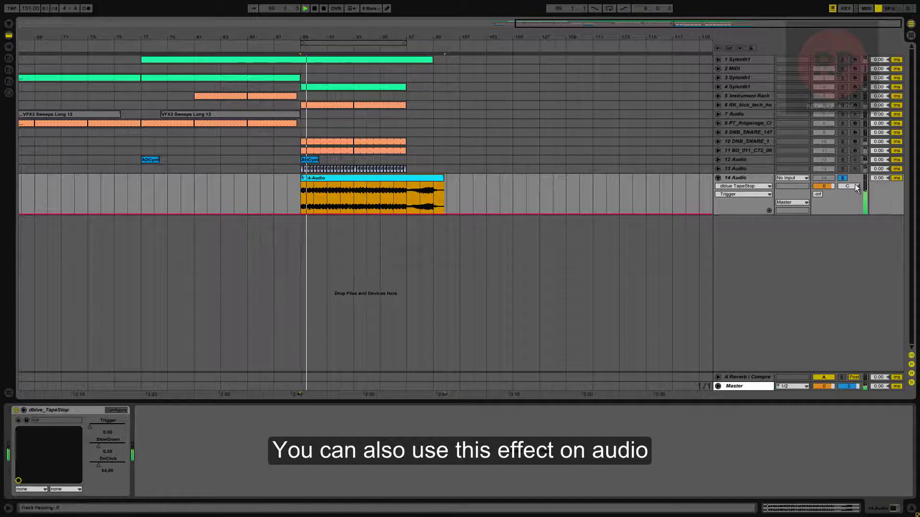
left_click(90, 428)
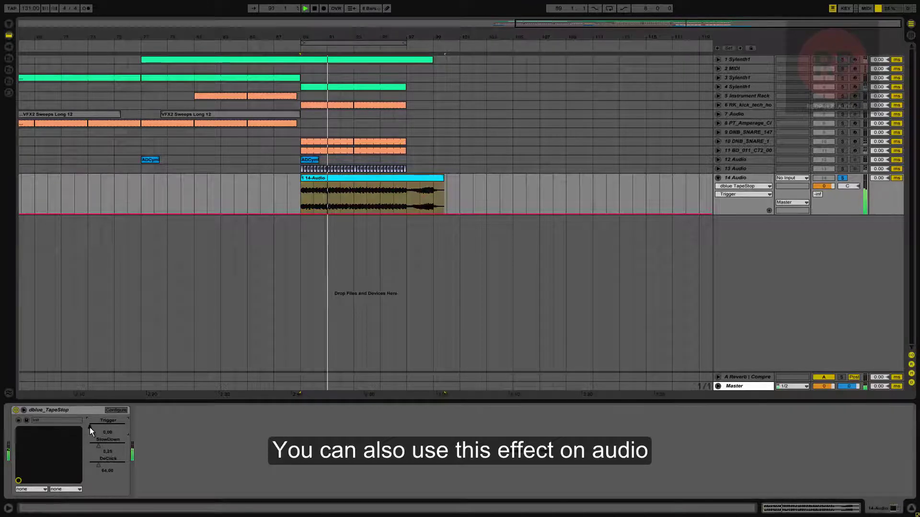
left_click(348, 197)
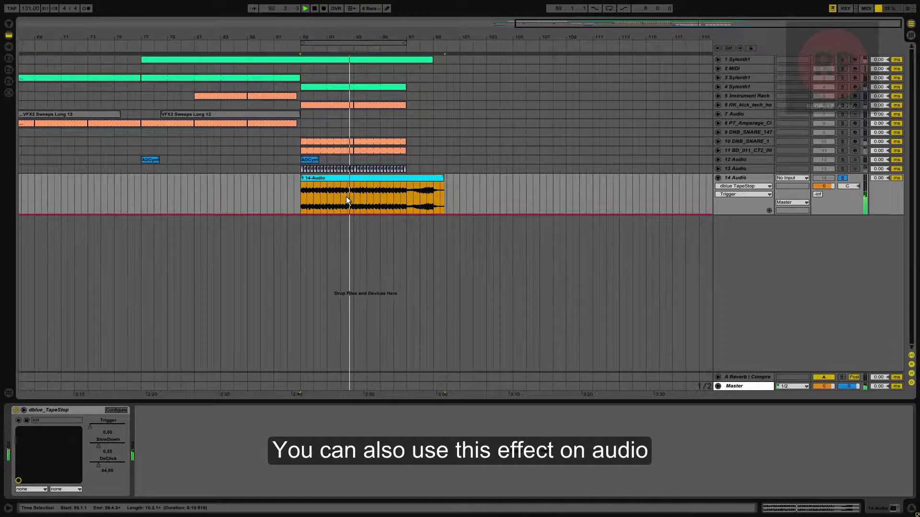
left_click_drag(346, 196, 353, 198)
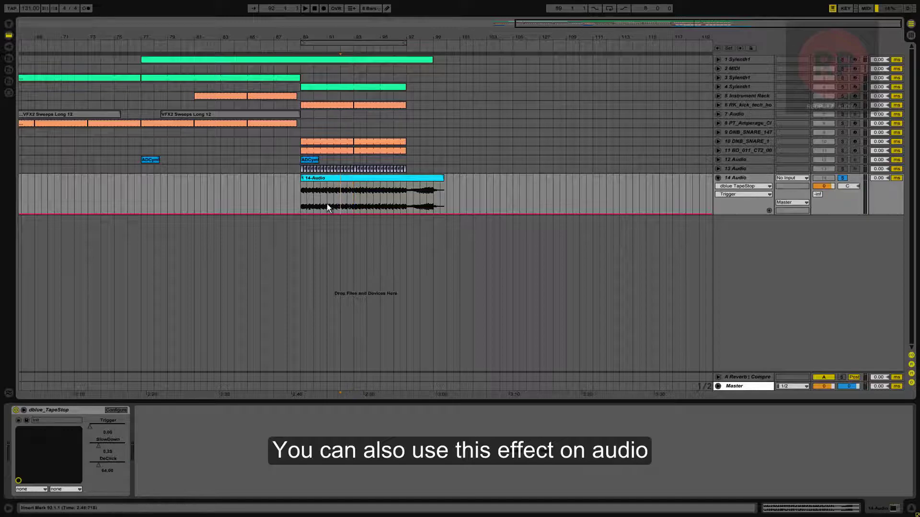
left_click_drag(325, 206, 320, 187)
key("space")
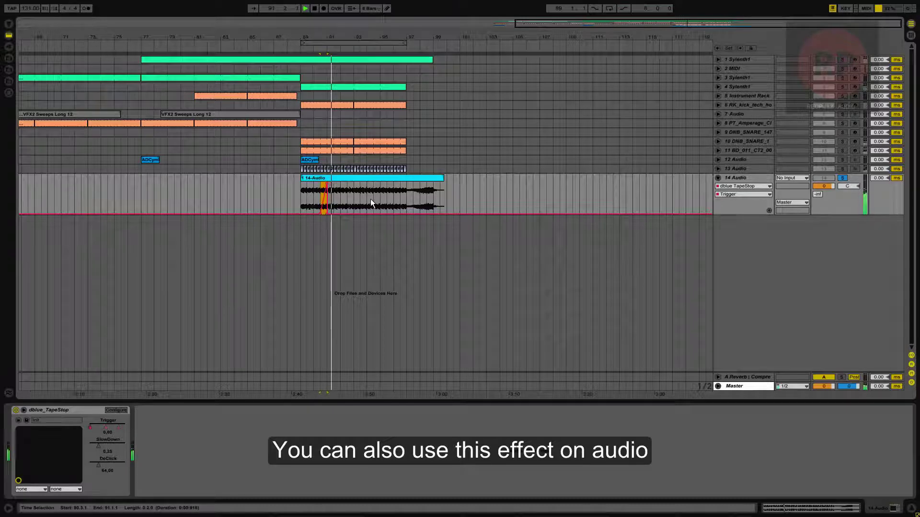
Raise the TapeStop's Trigger automation on track 14 Audio to maximum between 97.1.1 and 99.1.1.
left_click(405, 196)
left_click_drag(409, 195, 434, 195)
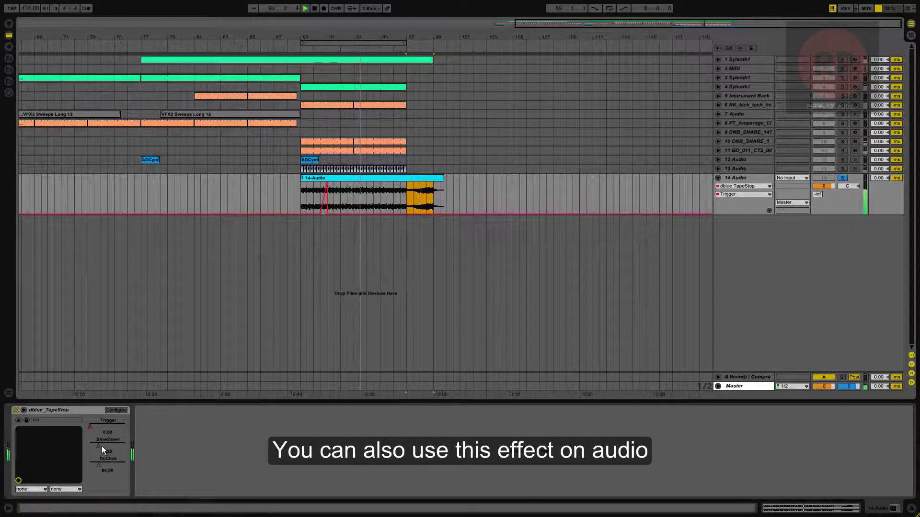
left_click(91, 426)
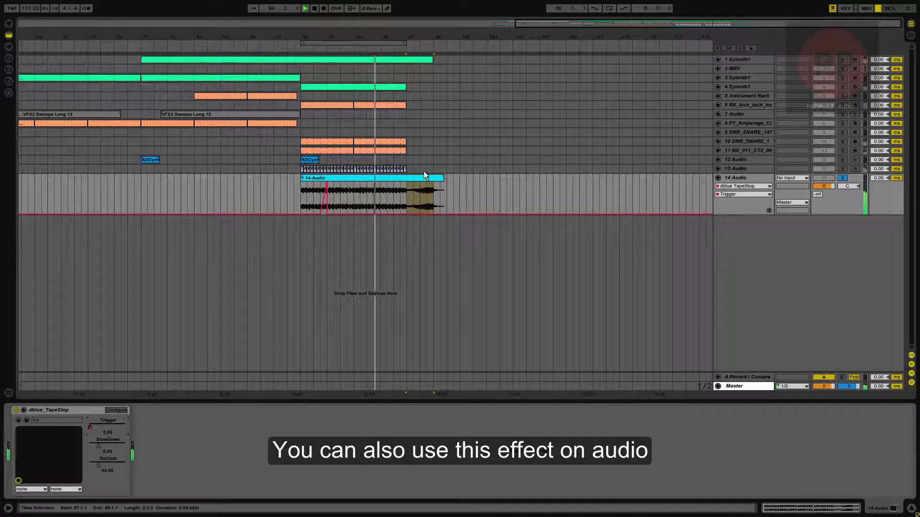
left_click_drag(413, 196, 433, 195)
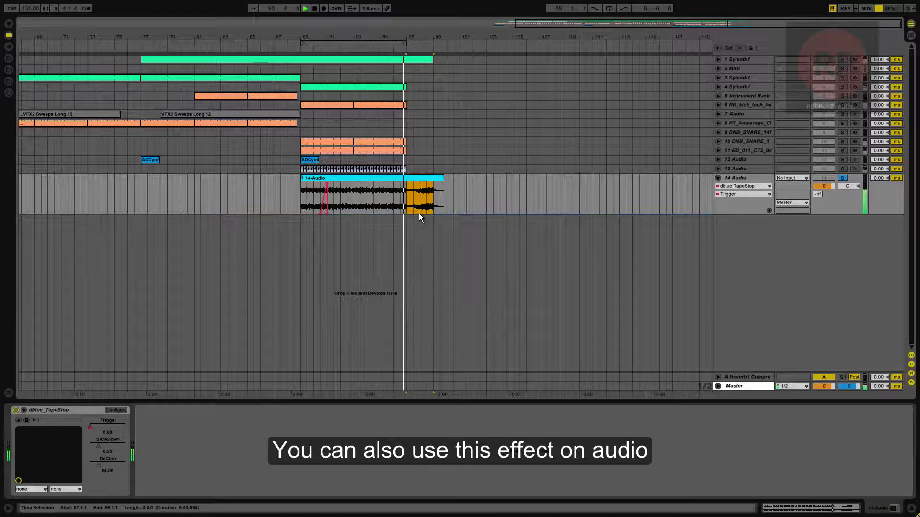
left_click_drag(418, 212, 418, 183)
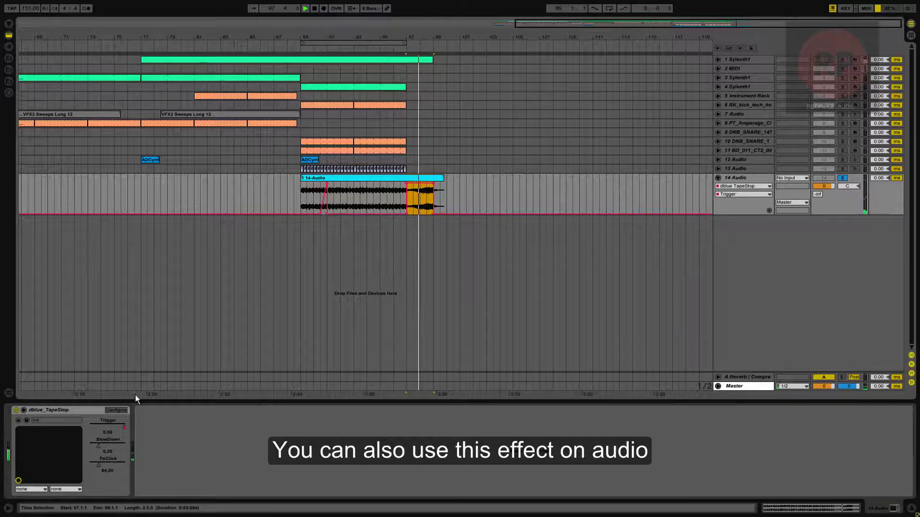
Raise the TapeStop's SlowDown automation to maximum between 97.1.1 and 99.1.1 and audition the ending from 96.1.1.
left_click(100, 446)
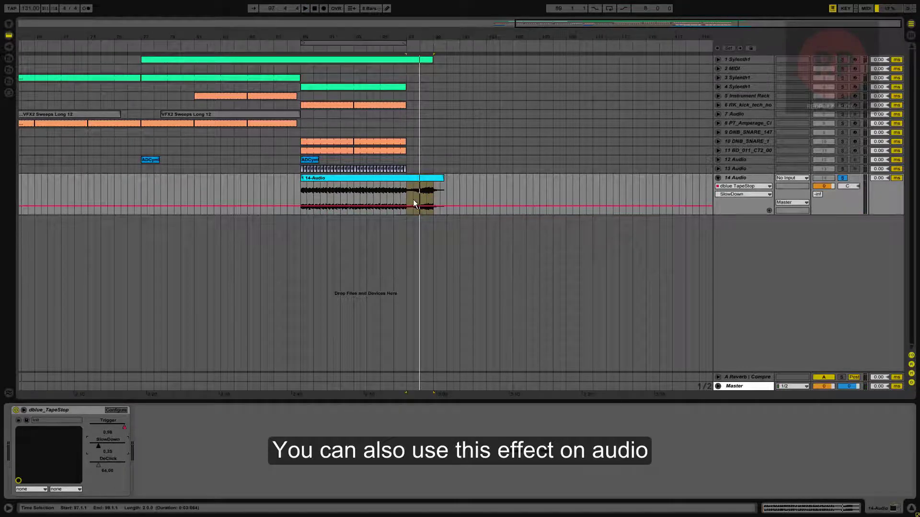
left_click_drag(414, 199, 427, 183)
key("space")
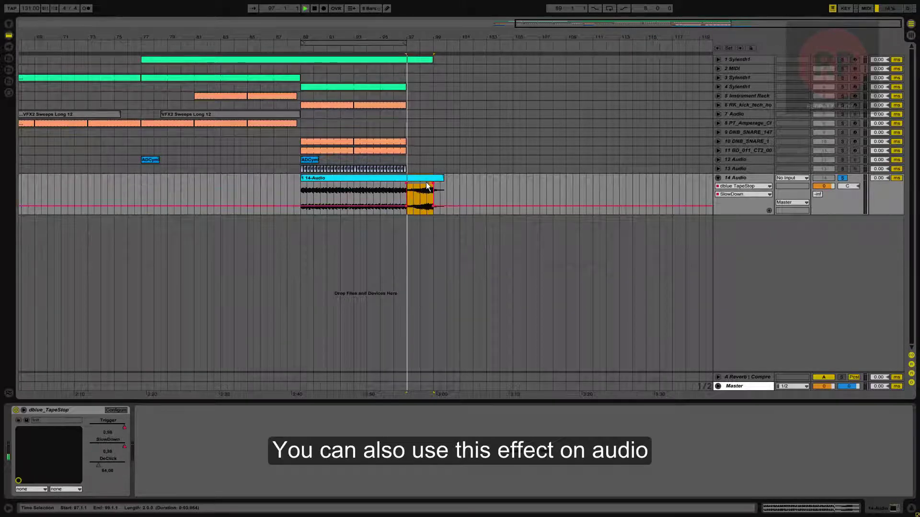
left_click(396, 197)
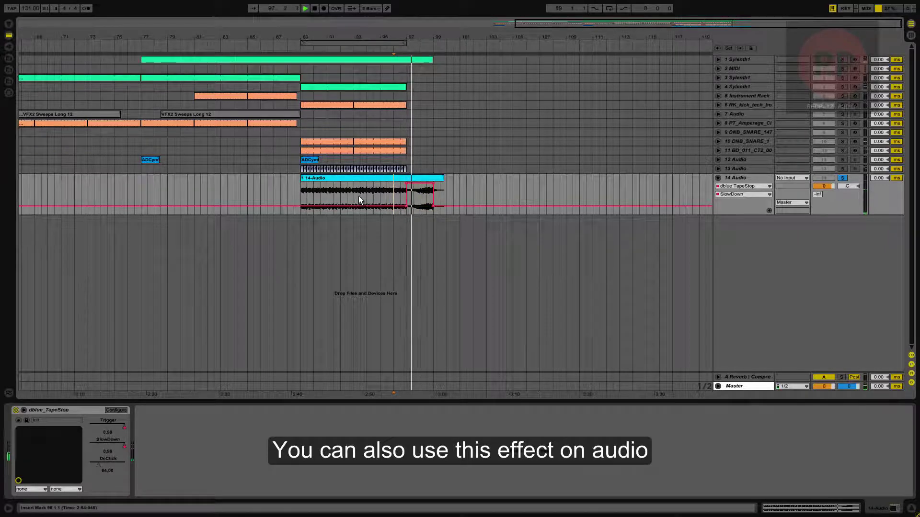
key("space")
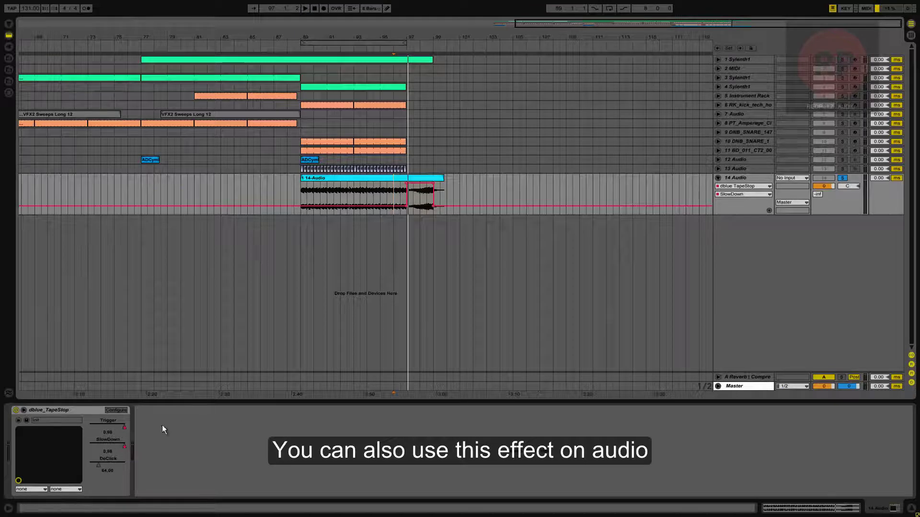
Lower the SlowDown automation between 97.1.1 and 99.1.1 to 0.00 and audition the slower stop.
left_click(125, 446)
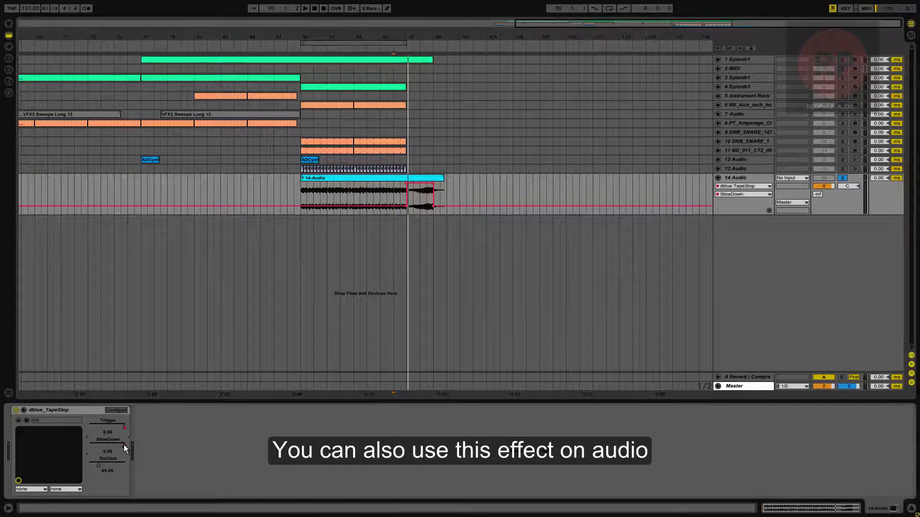
left_click_drag(406, 183, 434, 214)
key("space")
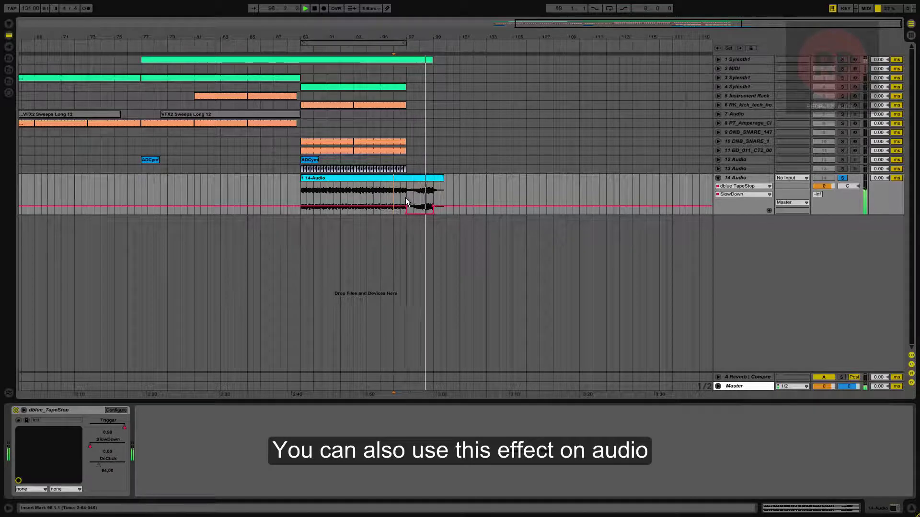
Remove the closing breakpoints at 99.1.1 from the SlowDown and Trigger automation so both values hold past the end of the clip.
left_click(433, 205)
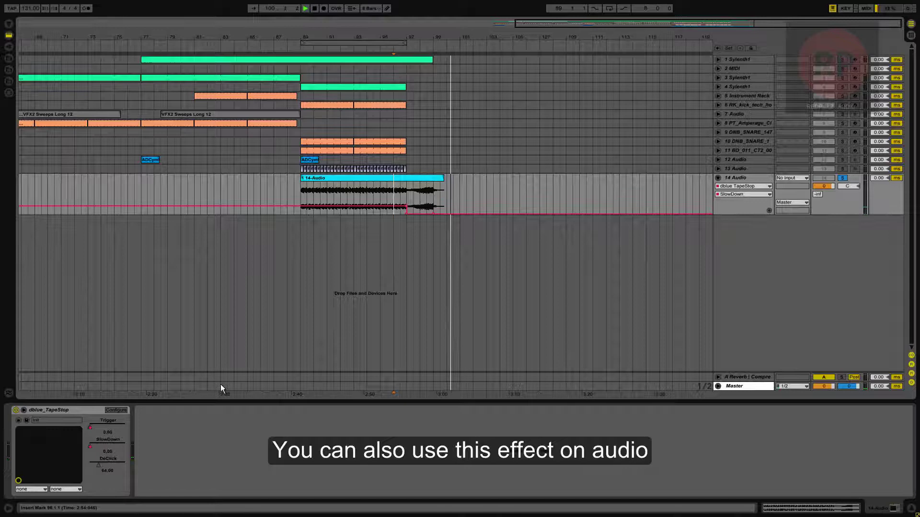
left_click(89, 426)
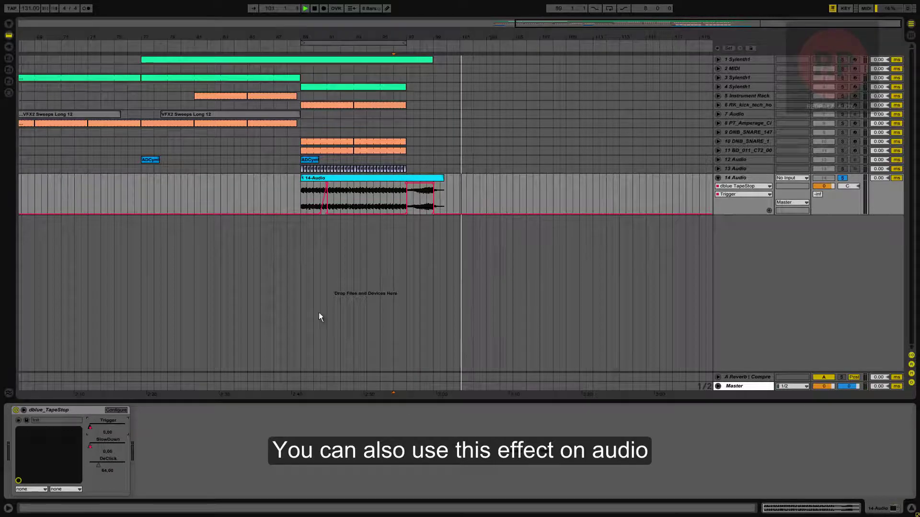
left_click(432, 214)
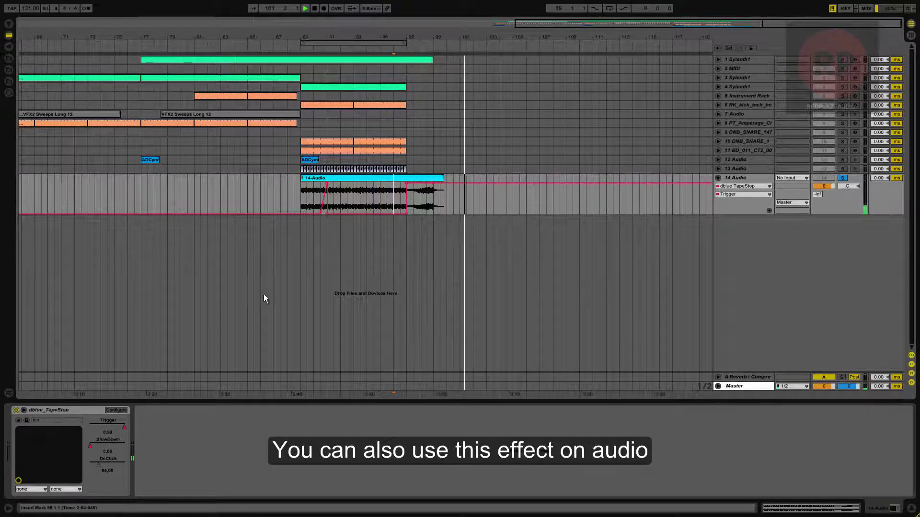
left_click(90, 445)
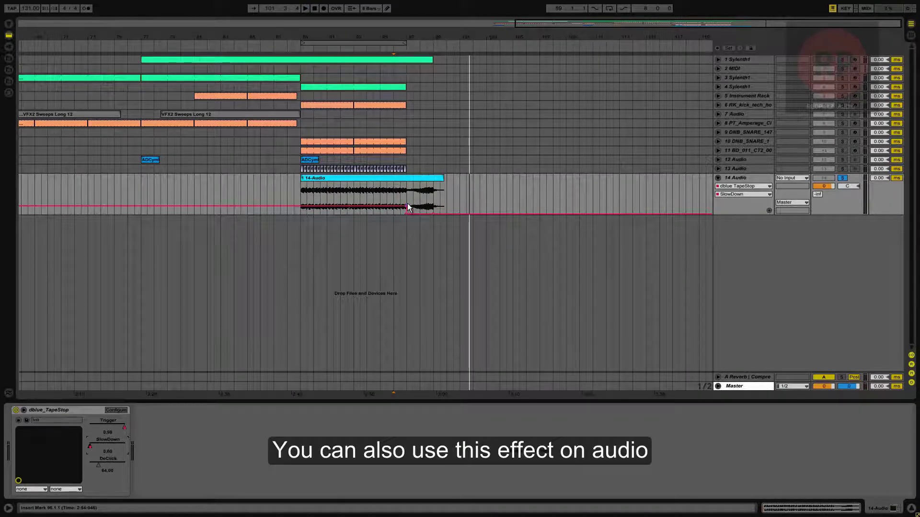
Insert an audio track below track 14 and set its input to Resampling.
right_click(742, 271)
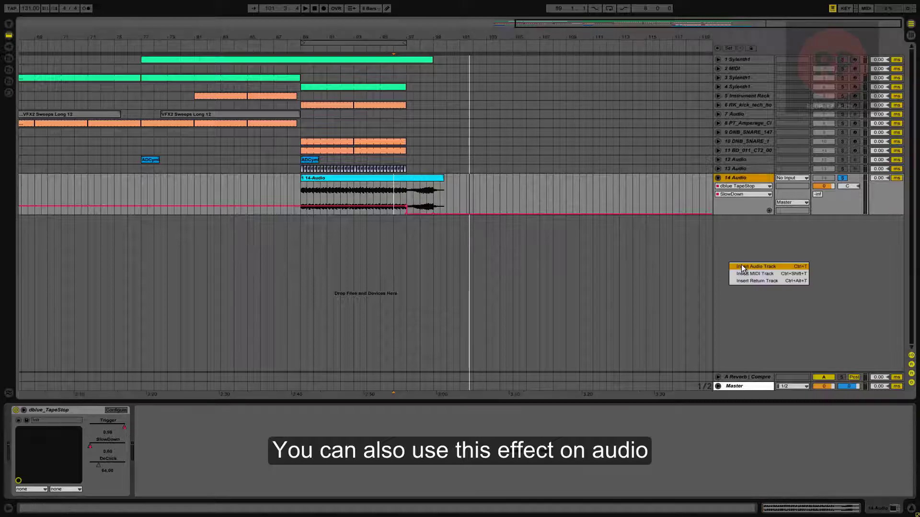
left_click(743, 267)
left_click(718, 220)
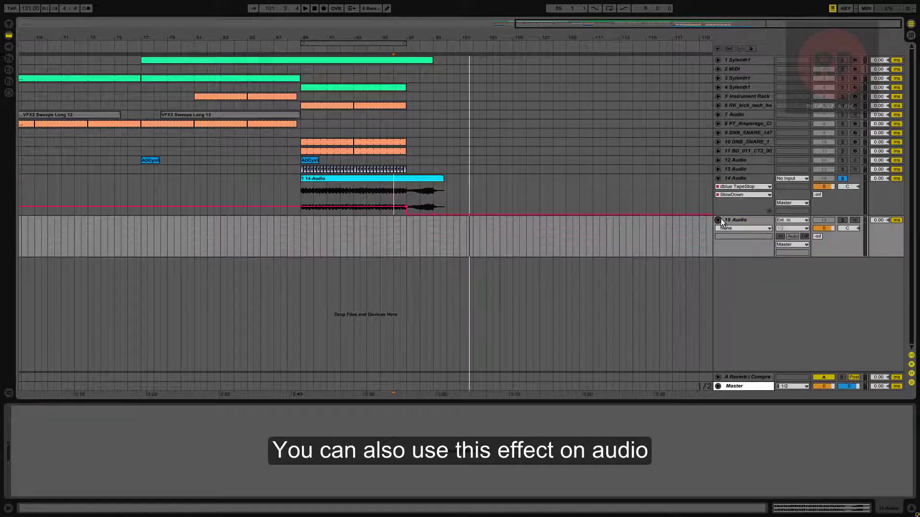
left_click(800, 221)
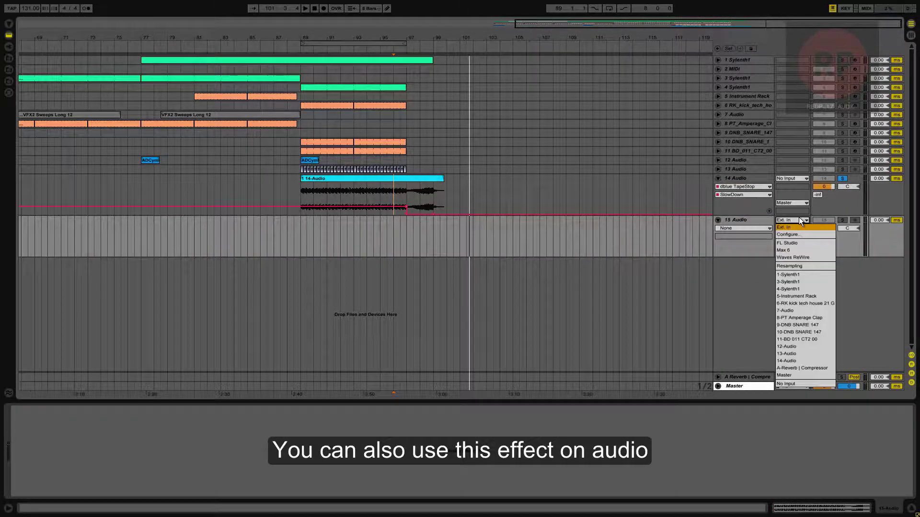
left_click(790, 266)
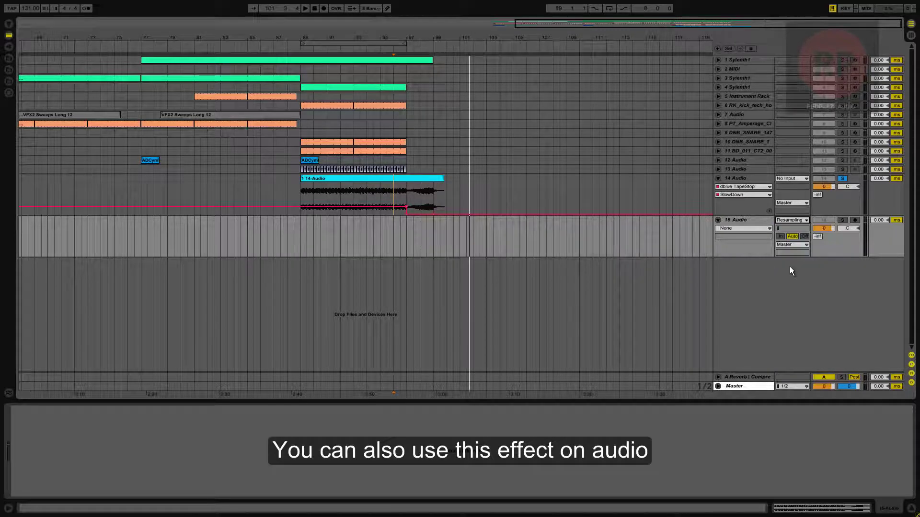
Arm track 15 Audio, record the tape-stopped ending from 96.3.1, and cut everything before 97.1.1 from the recording.
left_click(404, 218)
key("space")
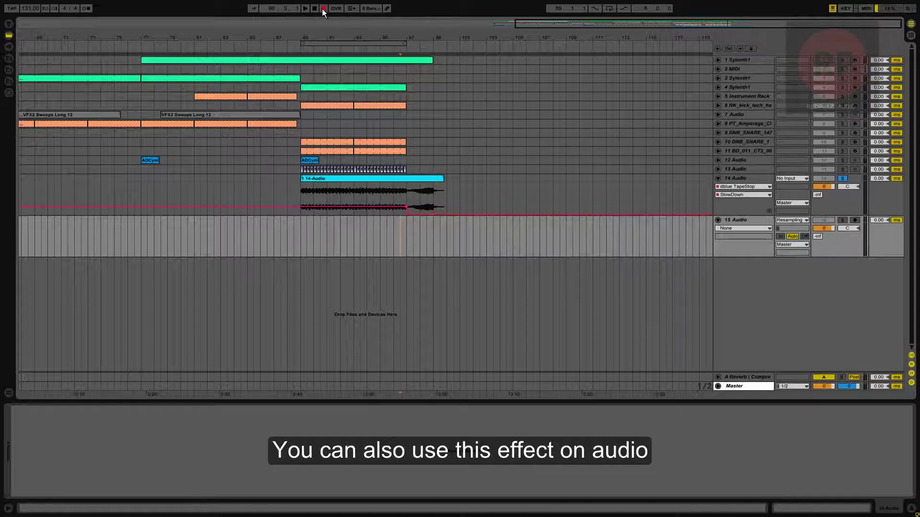
left_click(325, 8)
key("space")
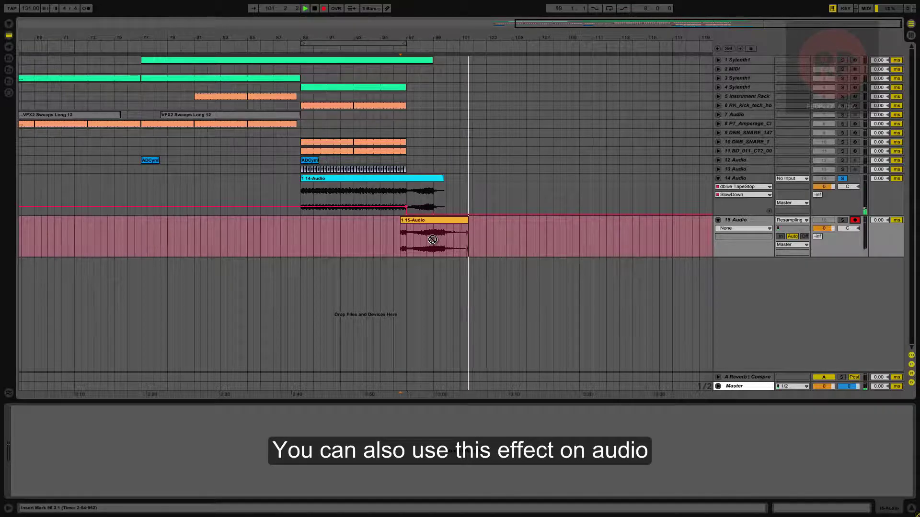
key("space")
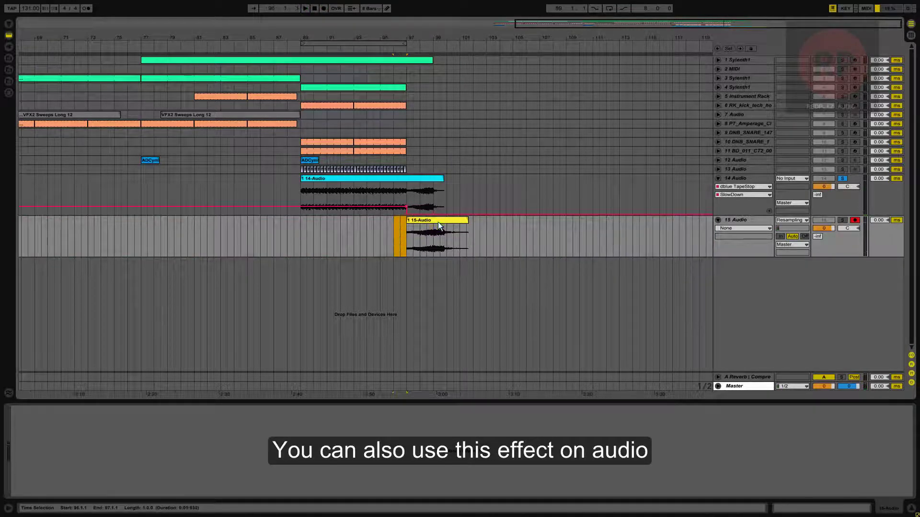
Place the trimmed 15-Audio clip from 86.1.1 to 89.1.1, directly before the 14-Audio clip, and reverse it.
left_click_drag(438, 222, 293, 222)
double_click(285, 222)
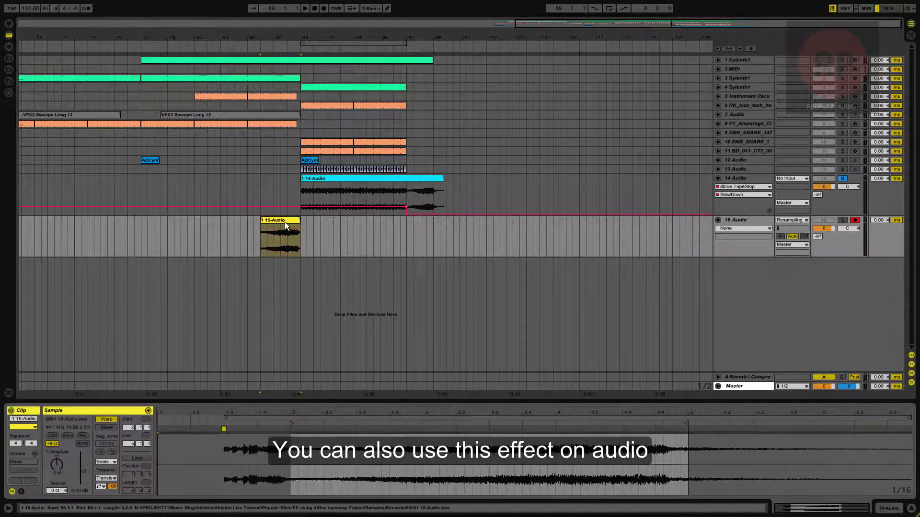
left_click(84, 433)
Solo tracks 15 and 14 together and play the reversed clip leading into the 14-Audio clip.
left_click(844, 220)
key("space")
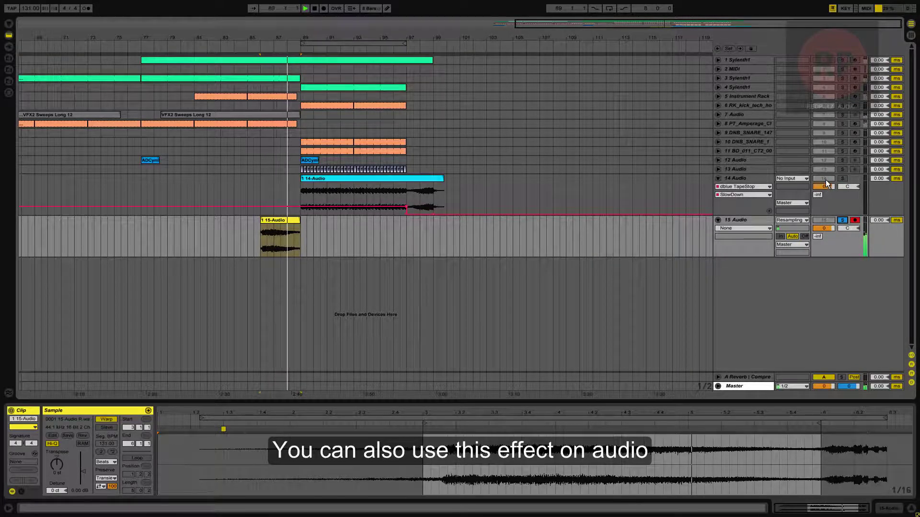
left_click(843, 180, "ctrl")
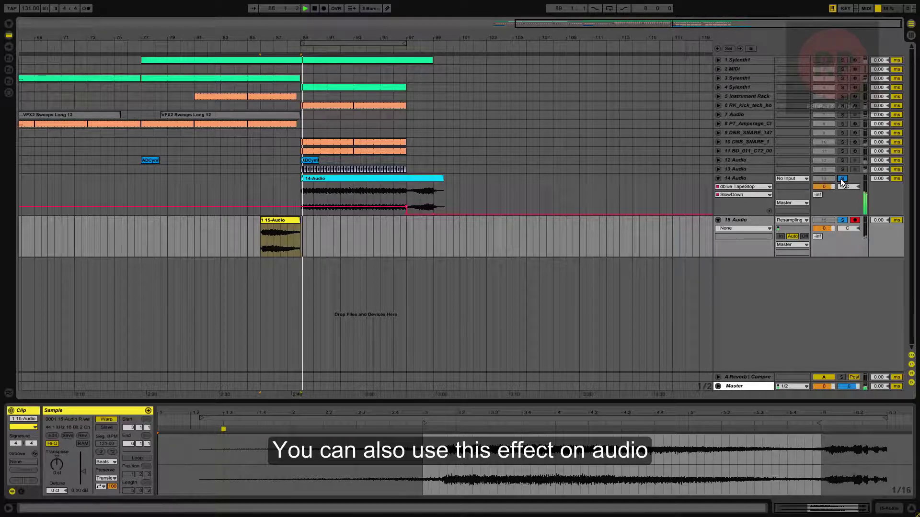
Draw a rising TapeStop Trigger ramp from 94.3.1 to 95.1.1 on track 14 Audio and audition it.
key("shift+Tab")
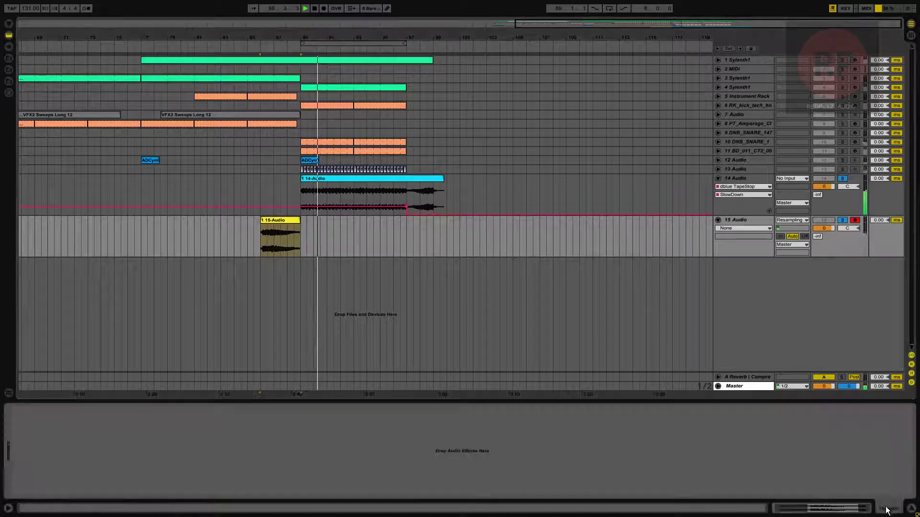
left_click(742, 177)
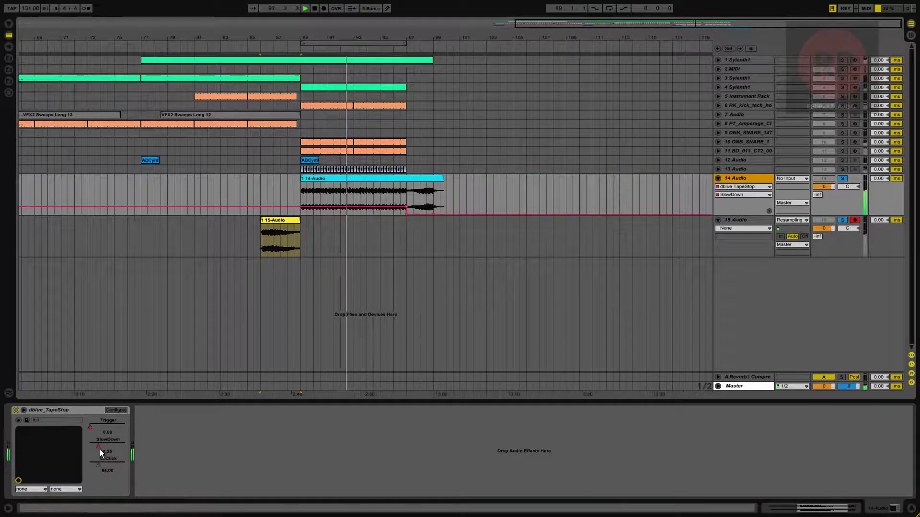
left_click(91, 426)
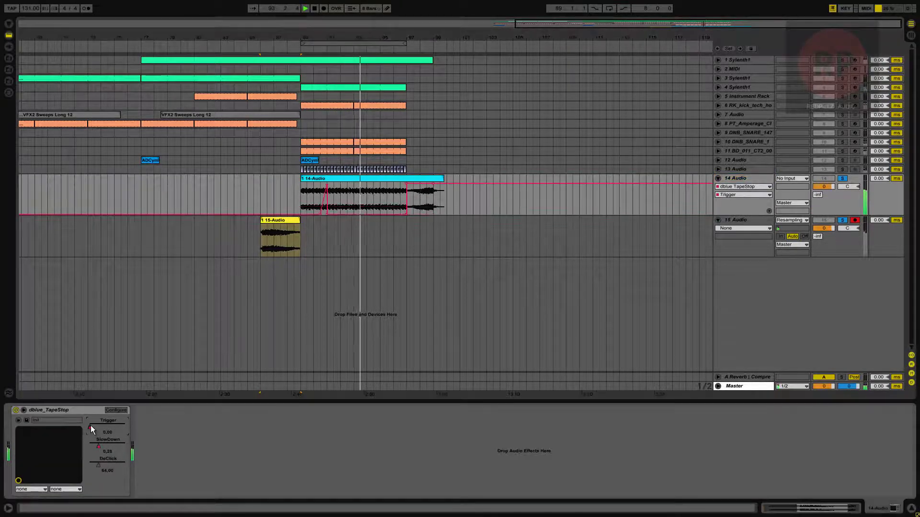
left_click(379, 207)
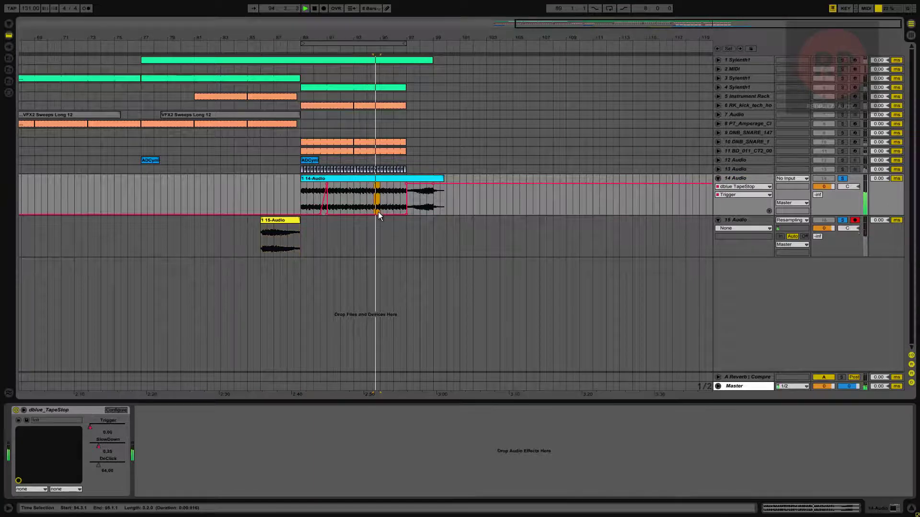
left_click(374, 180)
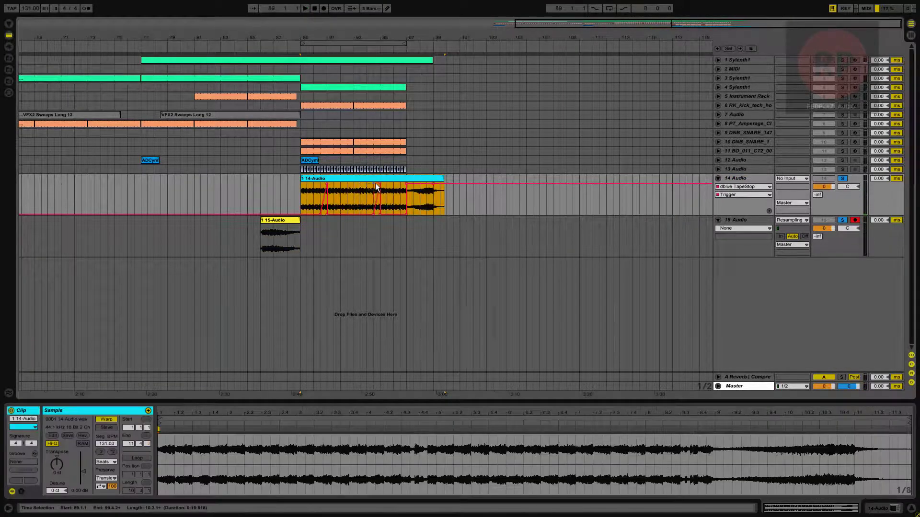
left_click(372, 189)
key("space")
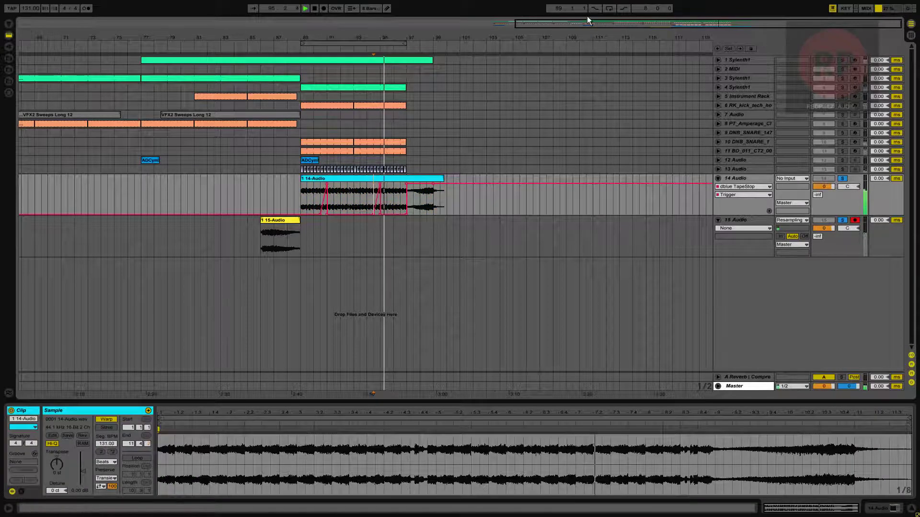
Stop playback and delete the tail of the 14-Audio clip with its automation from 97.1.1 to 102.1.1.
left_click_drag(598, 24, 599, 29)
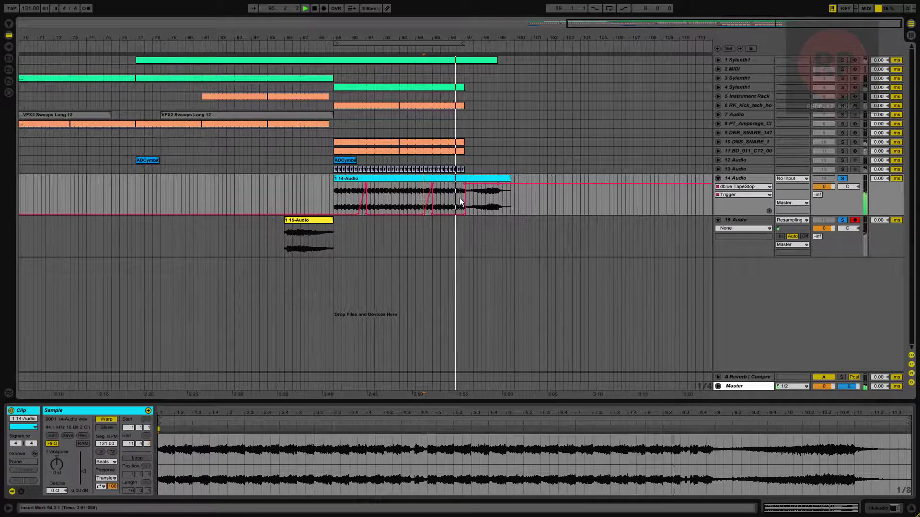
key("space")
left_click_drag(461, 198, 548, 196)
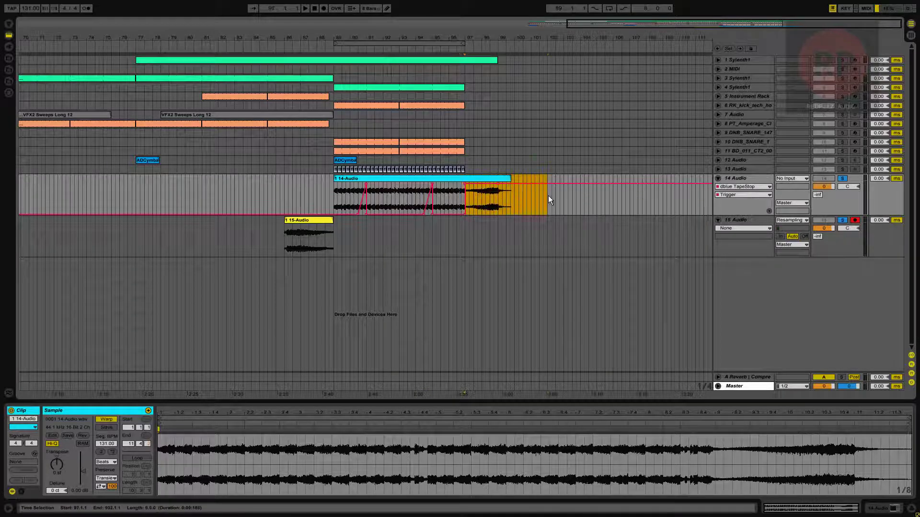
key("Delete")
Split the beat from 96.4.1 to 97.1.1 off the end of the 14-Audio clip and audition it.
left_click(464, 199)
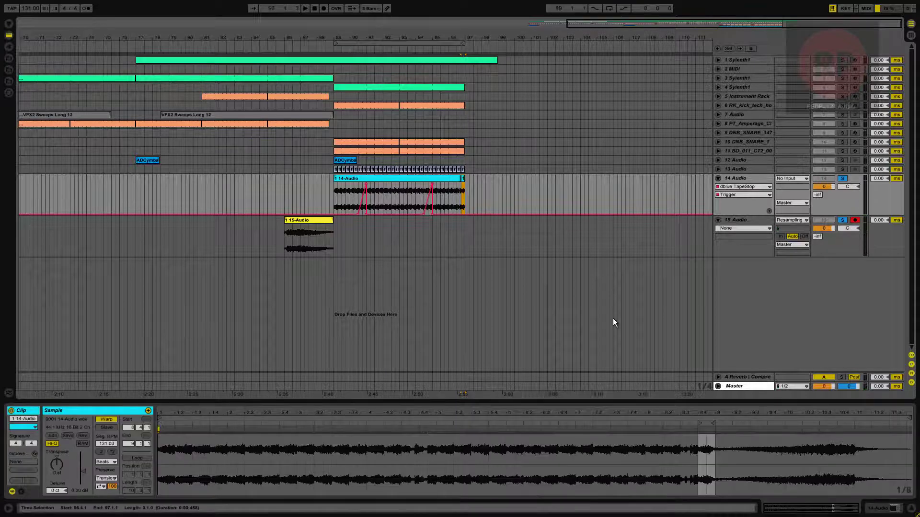
key("space")
Loop the final one-beat slice's sample section and set its warp mode to Tones.
left_click_drag(745, 414, 748, 416)
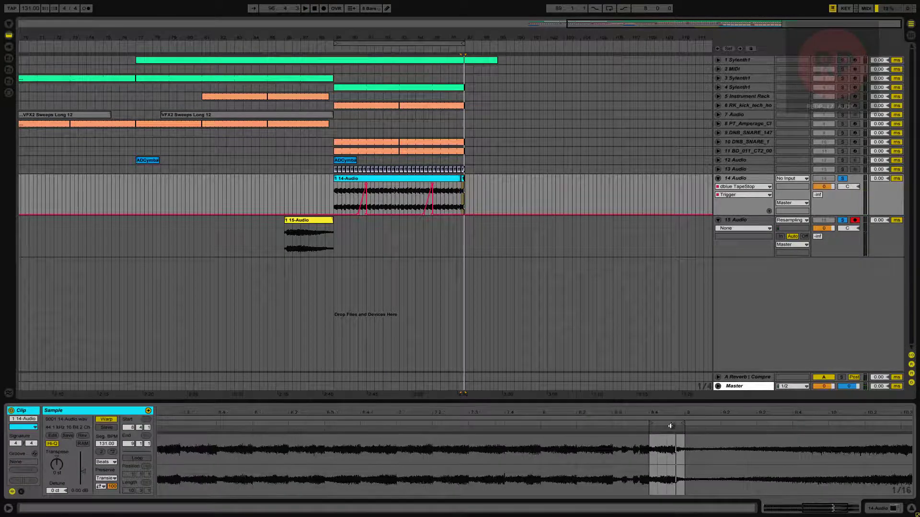
left_click_drag(658, 446, 685, 445)
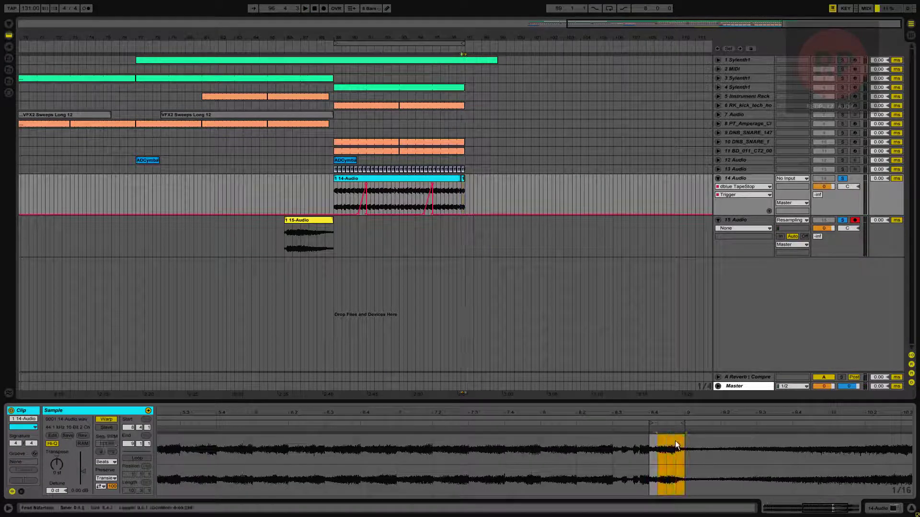
key("ctrl+l")
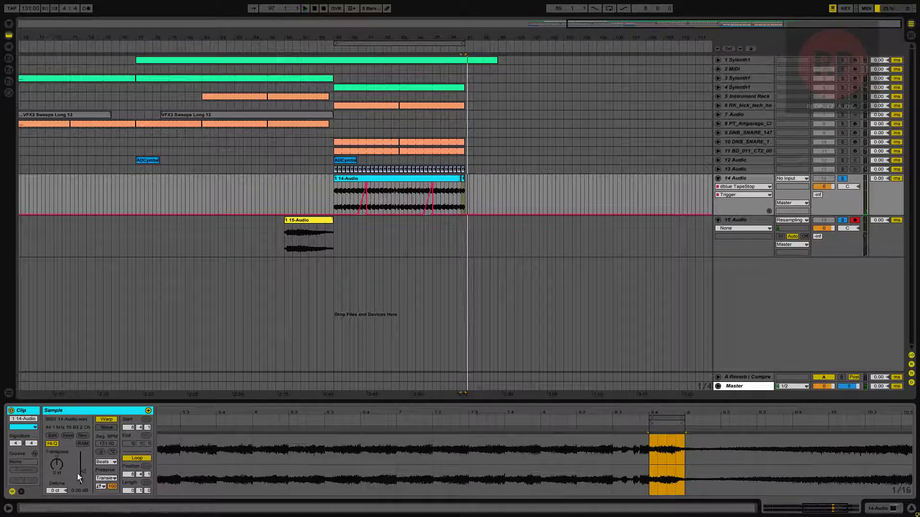
left_click(101, 487)
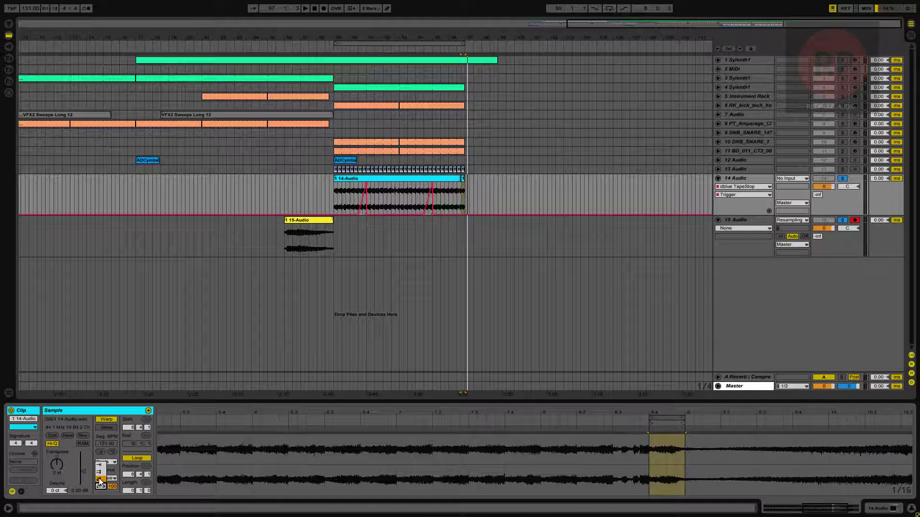
left_click(105, 479)
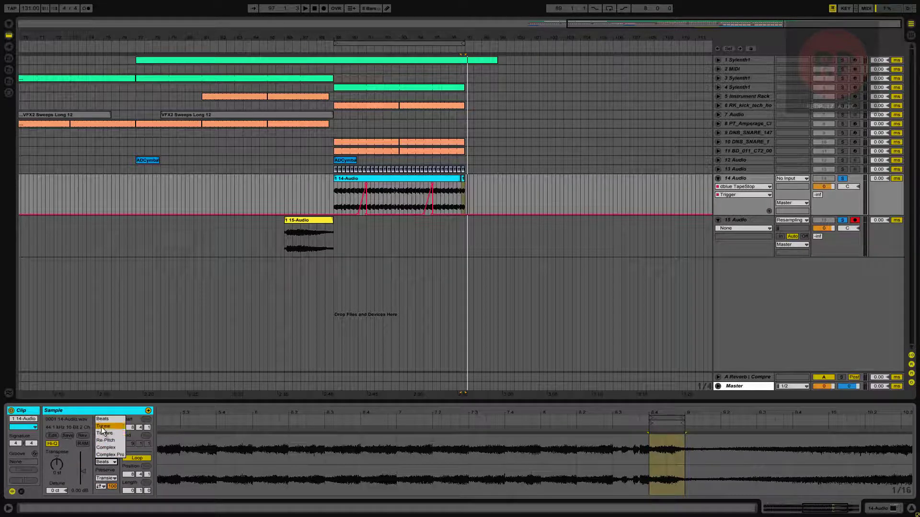
left_click(103, 427)
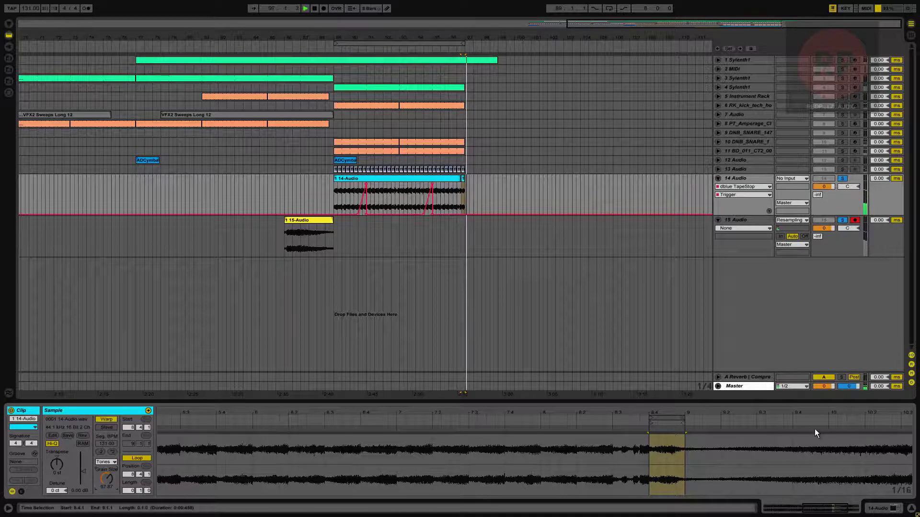
Add warp markers at the start and end of the looped beat and stretch the end marker out to about 9.3, auditioning the result.
double_click(649, 431)
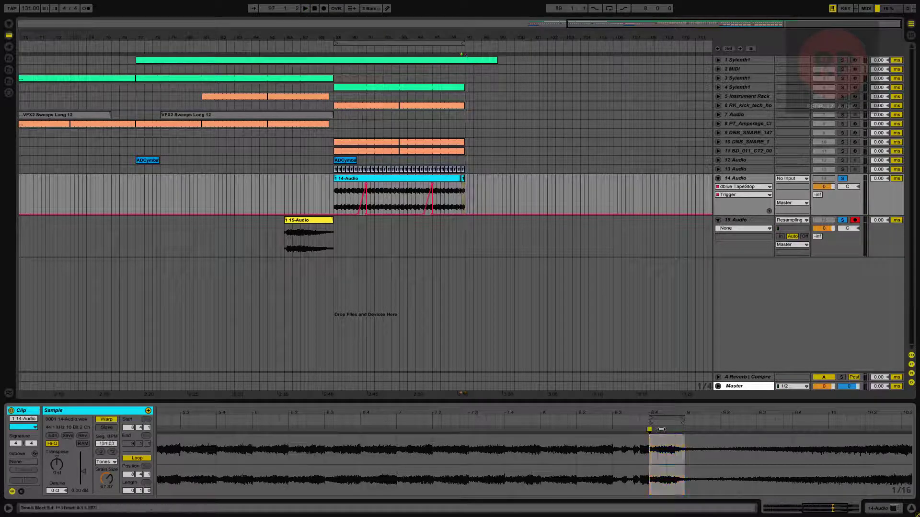
mouse_move(685, 430)
left_mouse_down()
mouse_move(757, 428)
mouse_move(683, 436)
left_mouse_up()
key("space")
key("space")
key("space")
mouse_move(739, 429)
left_mouse_down()
mouse_move(710, 428)
mouse_move(773, 430)
left_mouse_up()
Split the beat from 92.4.1 to 93.1.1 into its own slice of the 14-Audio clip.
left_click(380, 181)
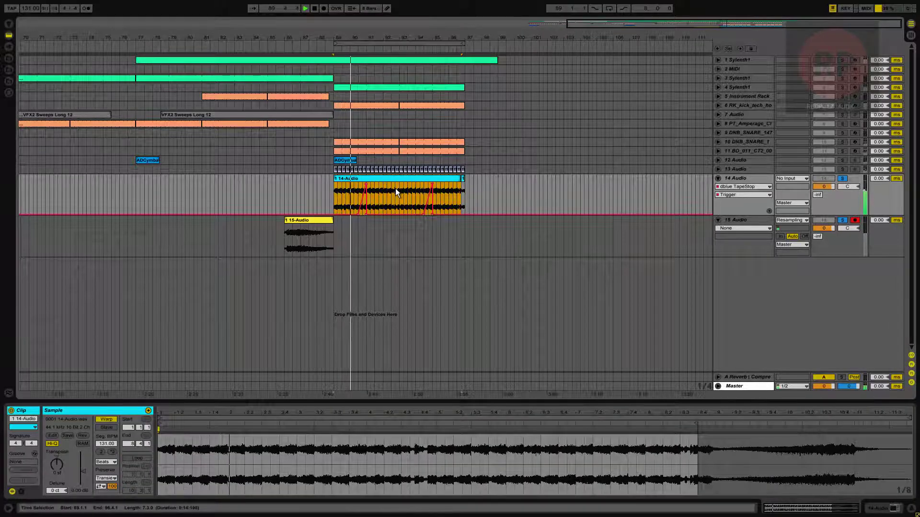
left_click(396, 189)
key("ctrl+e")
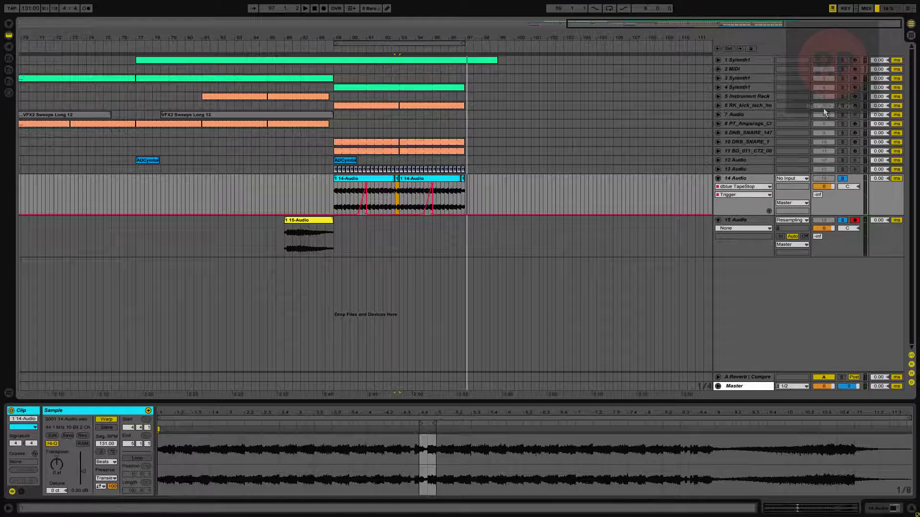
Unsolo tracks 14 and 15 and play the full mix from the reversed lead-in at 86.1.1.
left_click(842, 179)
key("space")
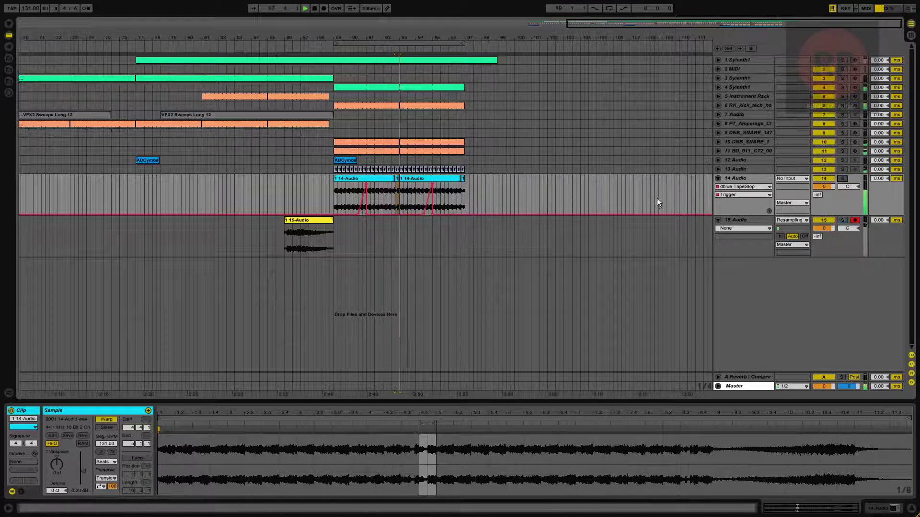
left_click(392, 186)
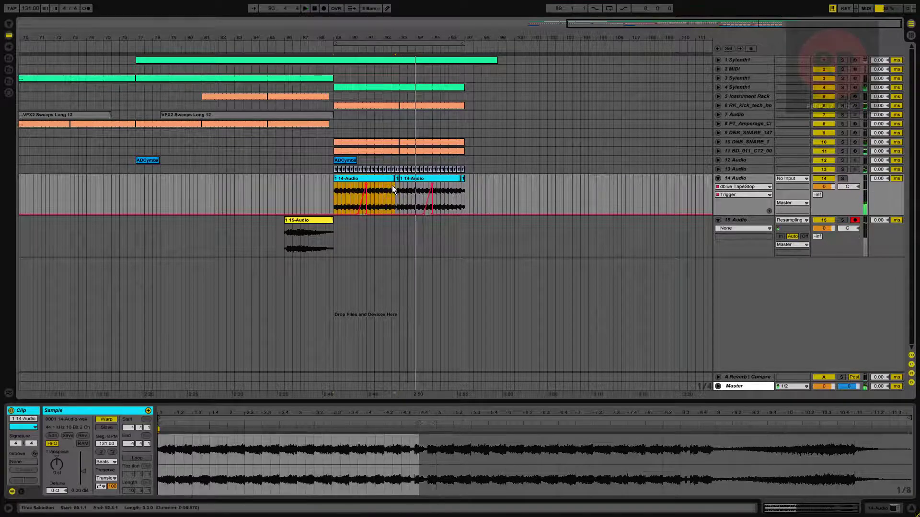
left_click(337, 181)
key("space")
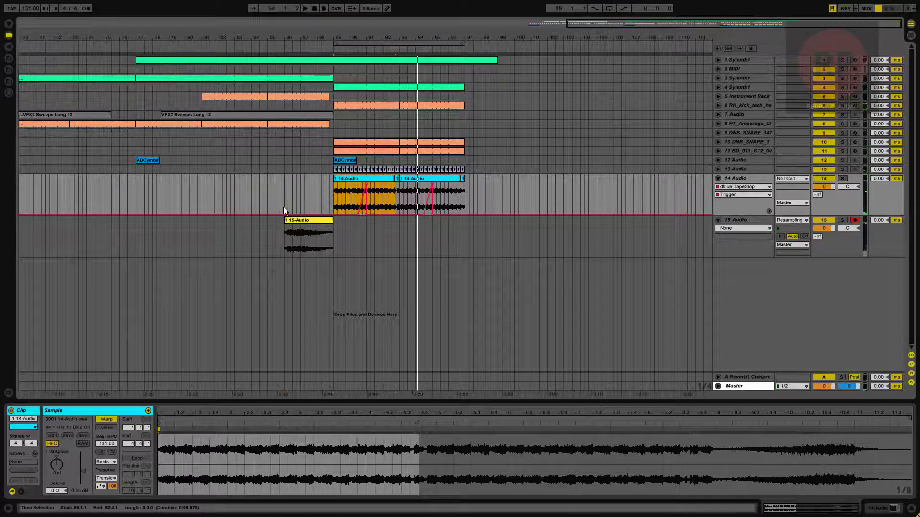
left_click(284, 207)
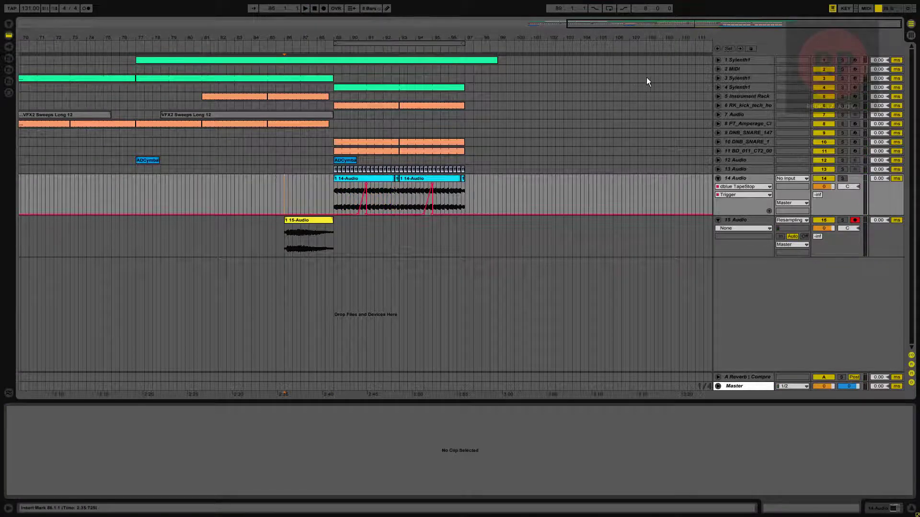
key("space")
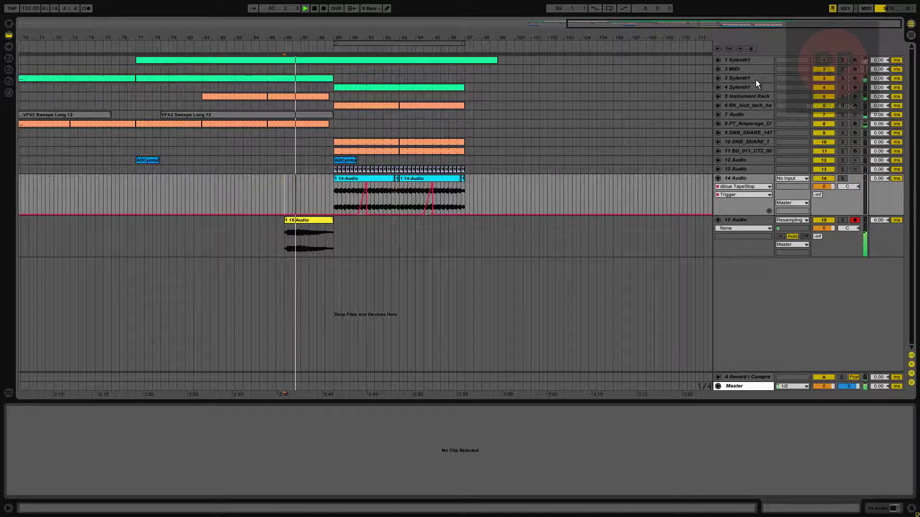
left_click(751, 79)
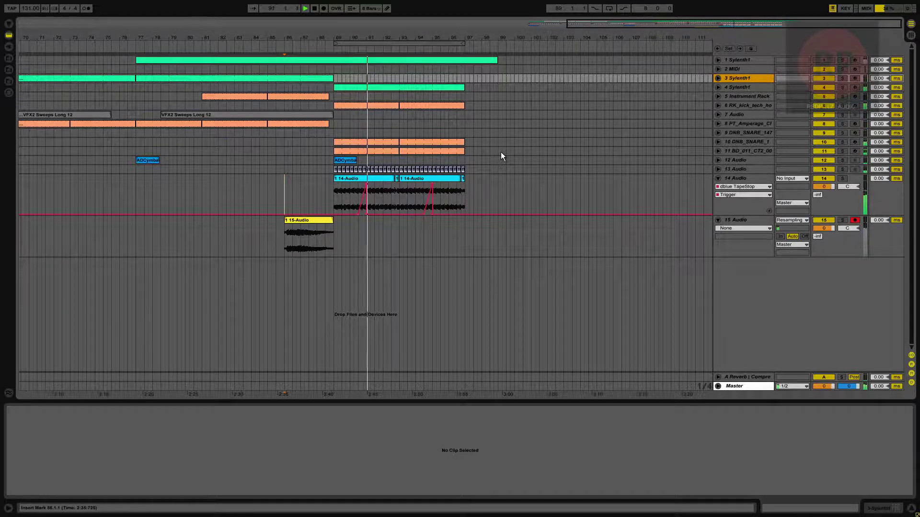
Pull the end of the first TapeStop Trigger ramp's drop back to 91.1.1 on track 14 Audio and audition the ramp.
left_click(392, 190)
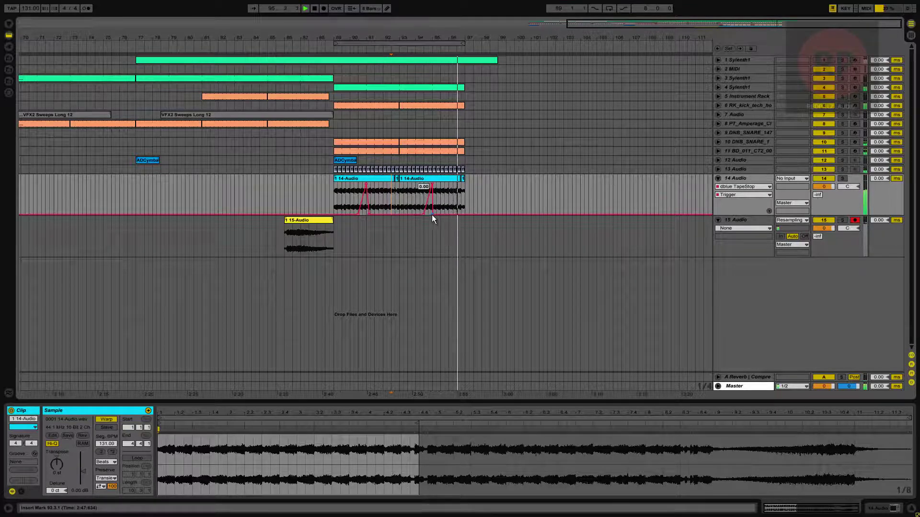
left_click(360, 191)
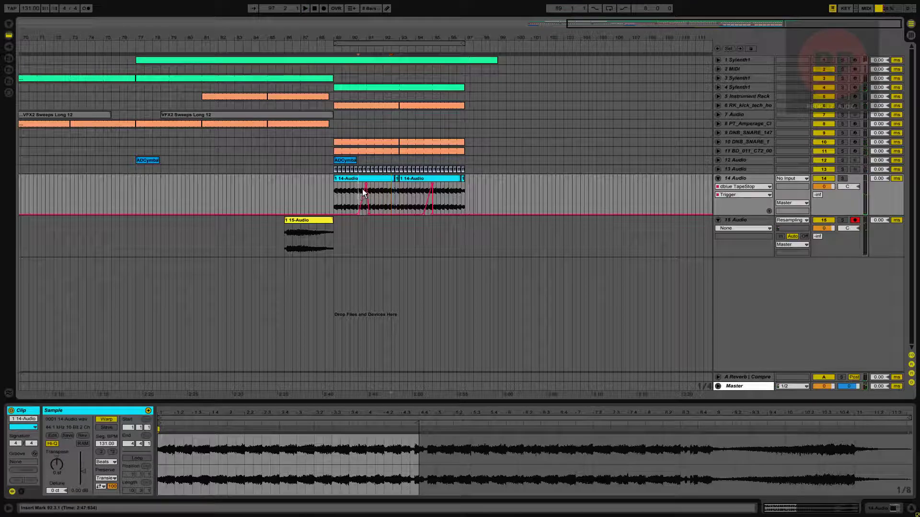
key("space")
key("space")
left_click_drag(668, 24, 670, 29)
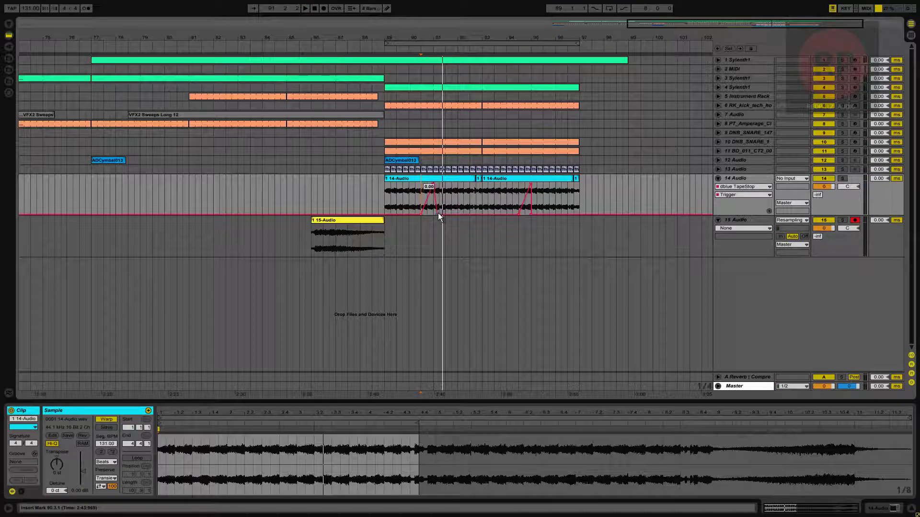
left_click(433, 188)
key("space")
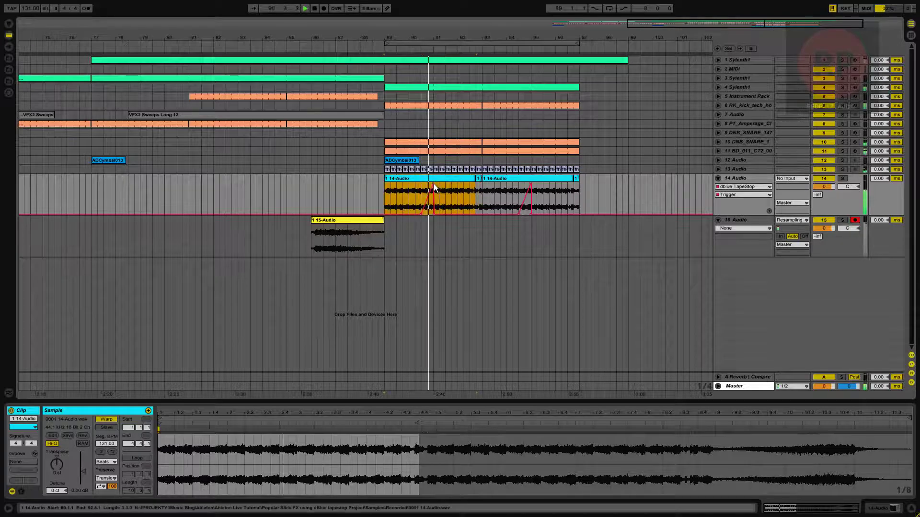
key("space")
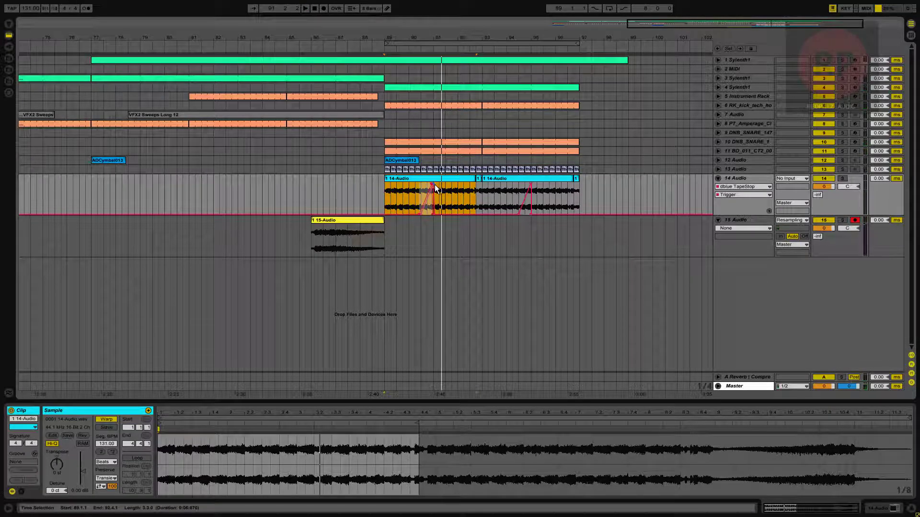
Shift the peaks of both Trigger ramps slightly ahead of 91.1.1 and 95.1.1 and audition them from 90.3.1.
left_click_drag(435, 185, 432, 185)
left_click(420, 186)
key("space")
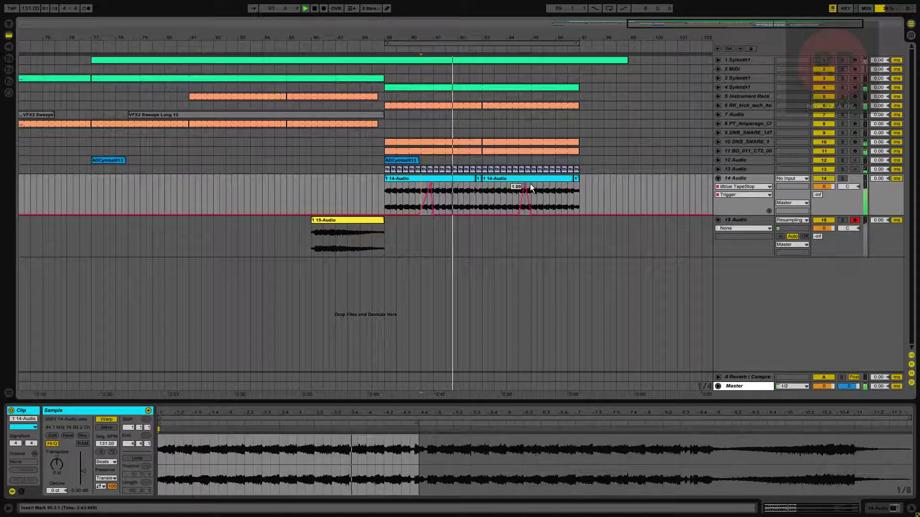
left_click_drag(528, 184, 524, 186)
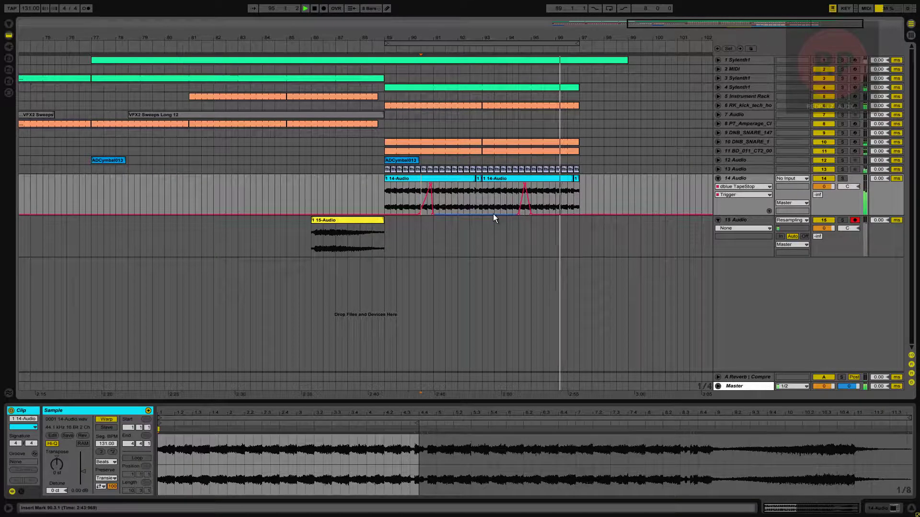
Open the looped one-beat slice at the end of track 14 Audio in the sample editor.
left_click(578, 187)
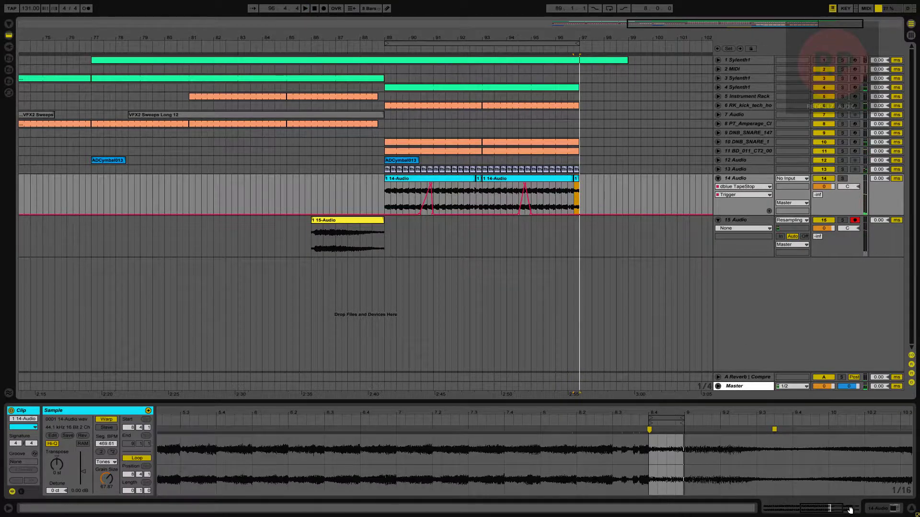